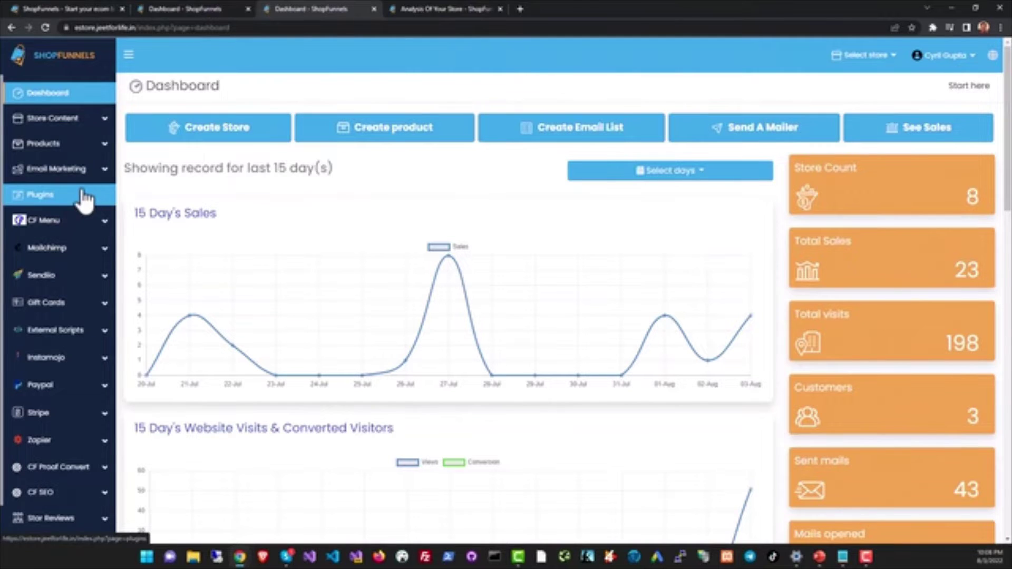
# Expand the Store Content and Products sections of the navigation to review their available pages
pyautogui.click(95, 119)
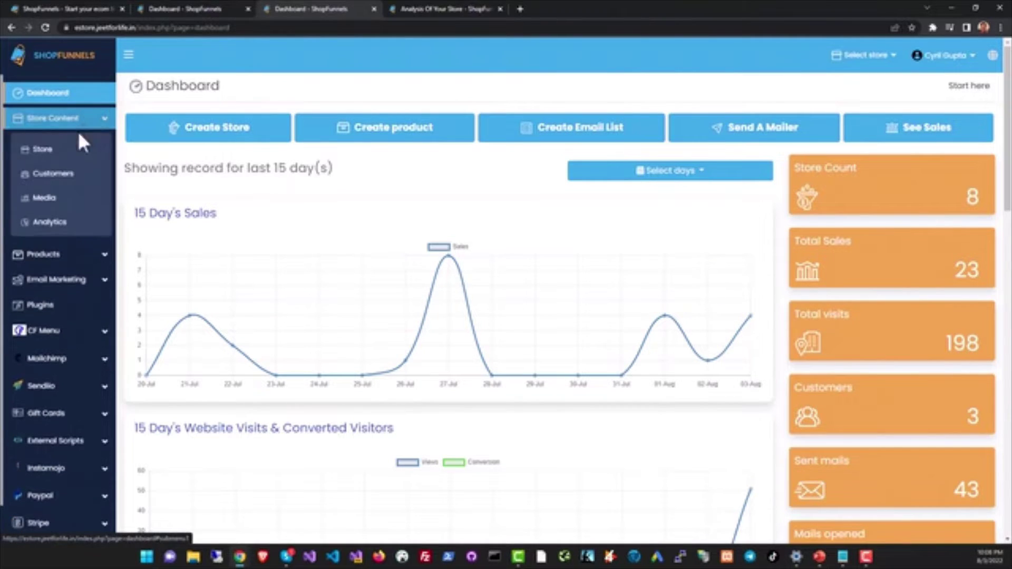
pyautogui.click(76, 257)
pyautogui.scroll(-1, 82, 304)
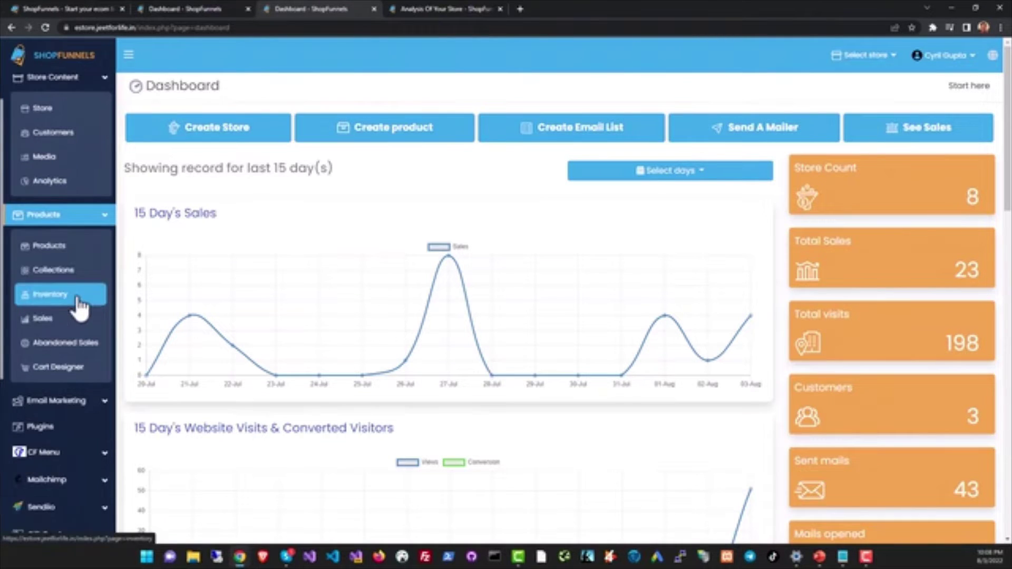
pyautogui.scroll(-2, 77, 311)
pyautogui.scroll(-2, 68, 326)
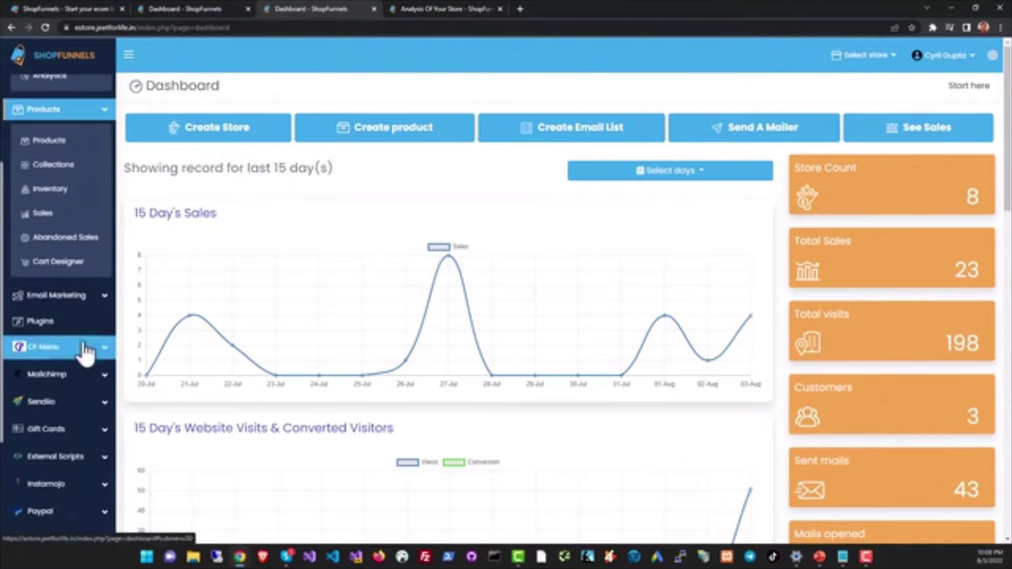
# Expand the Email Marketing section and look through the plugin entries listed below it
pyautogui.click(80, 296)
pyautogui.scroll(-2, 85, 338)
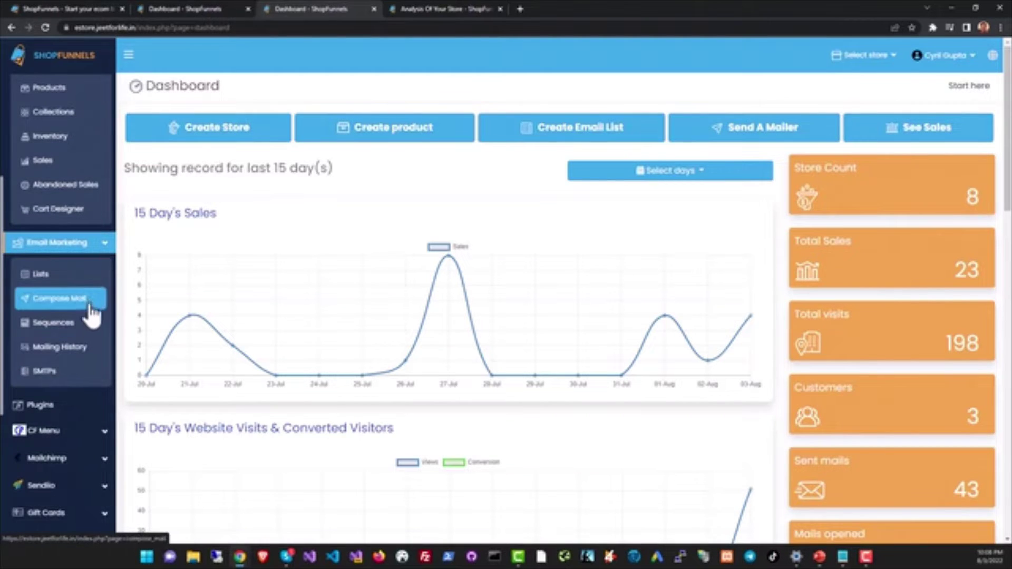
pyautogui.scroll(-1, 91, 369)
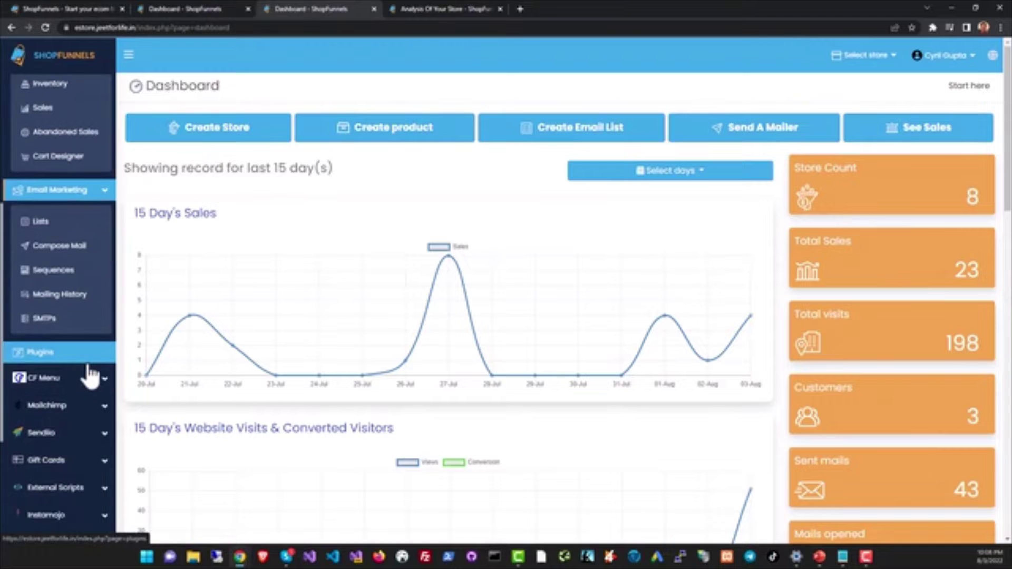
pyautogui.scroll(-3, 91, 371)
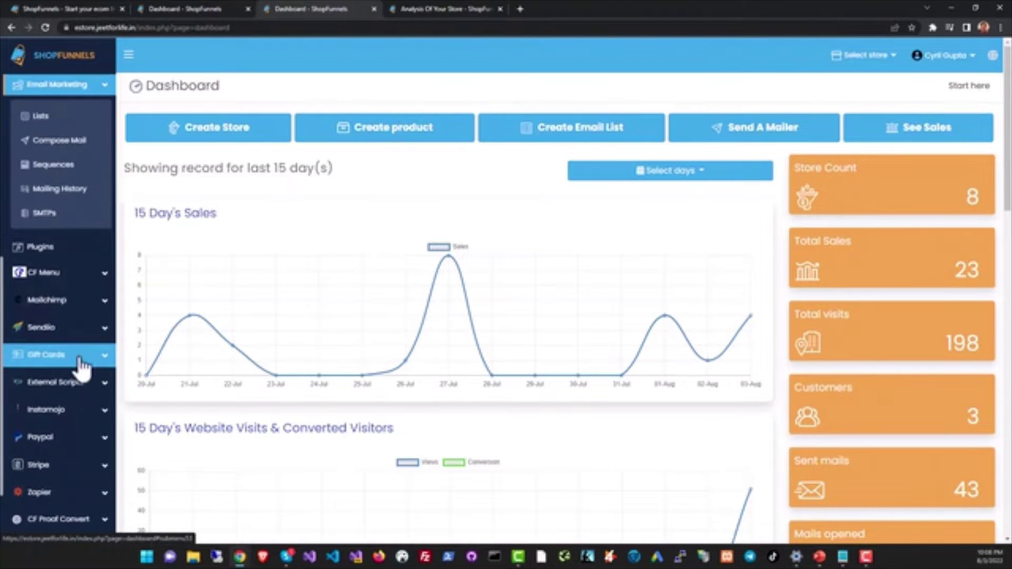
pyautogui.scroll(-1, 66, 290)
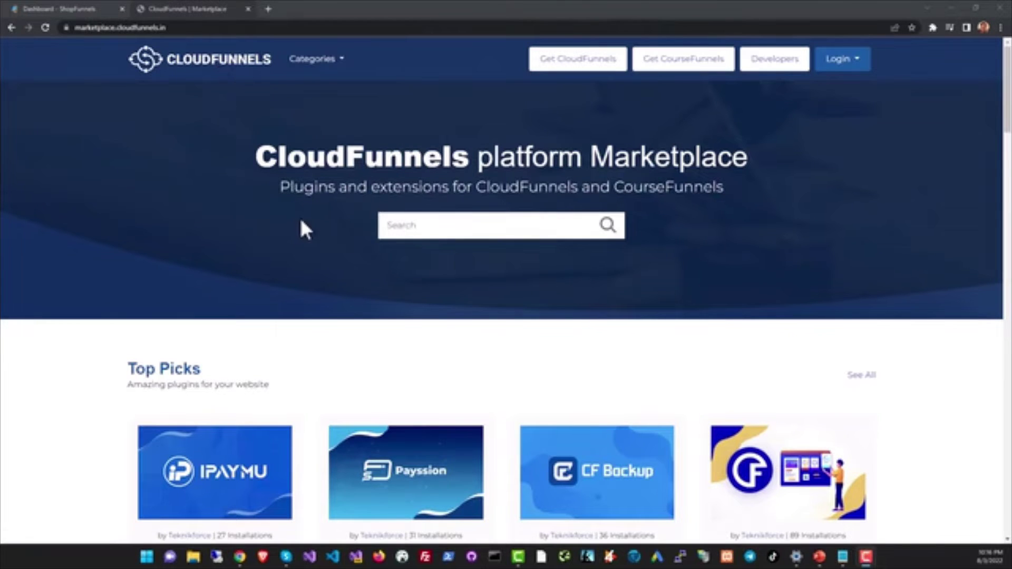
# Look through the Top Picks, New and Sales plugins on the CloudFunnels Marketplace home page
pyautogui.scroll(-3, 300, 224)
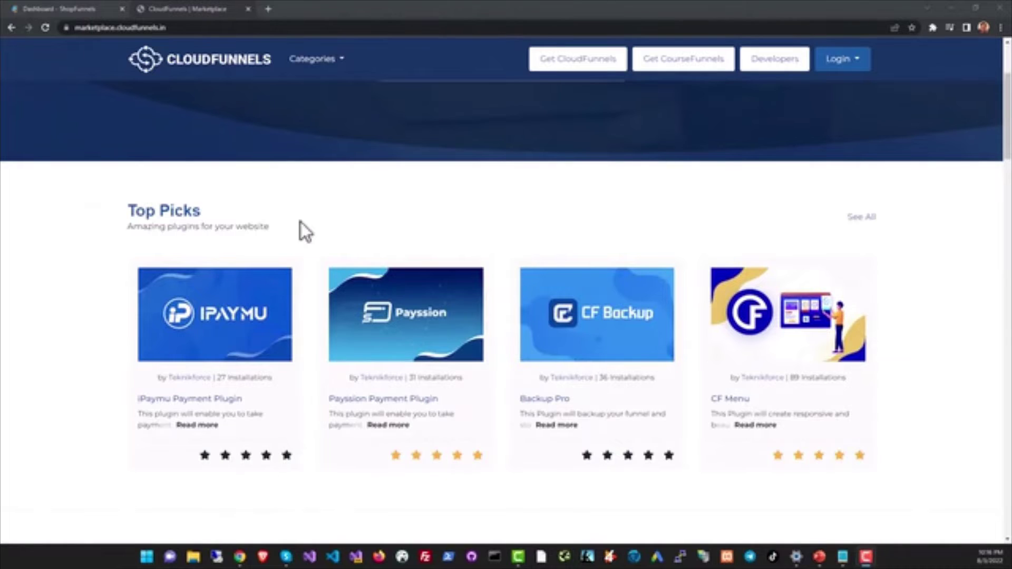
pyautogui.scroll(-3, 301, 229)
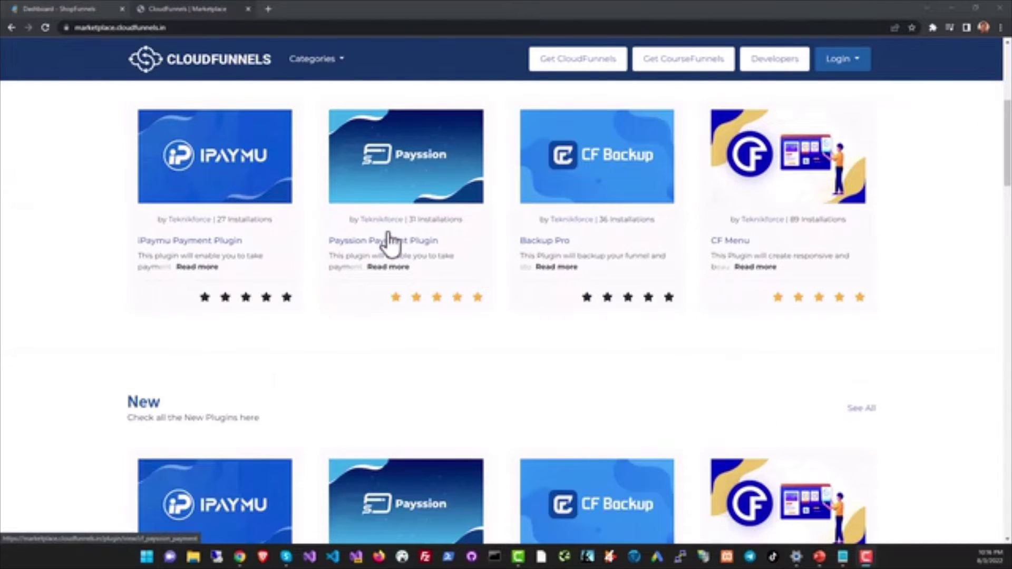
pyautogui.scroll(-2, 388, 234)
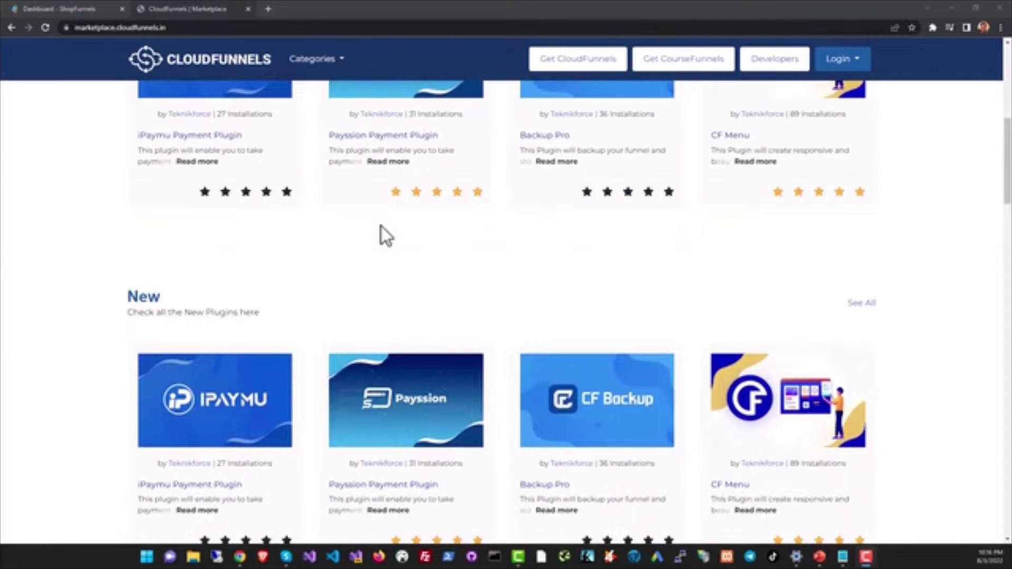
pyautogui.scroll(-4, 364, 225)
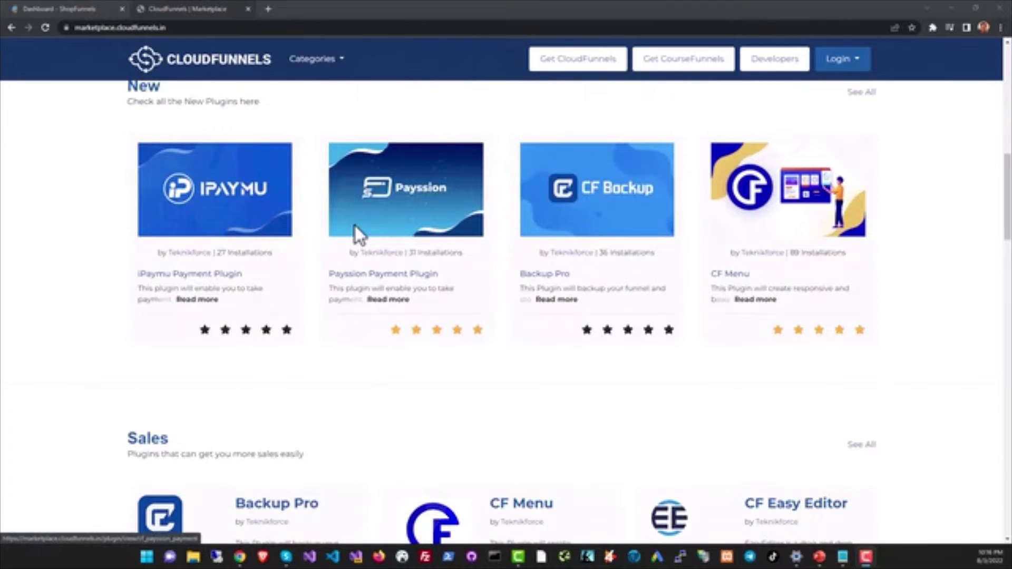
pyautogui.scroll(-3, 356, 226)
# Show the Payment Method plugin category and look through its first page of payment integrations
pyautogui.scroll(4, 388, 211)
pyautogui.click(332, 66)
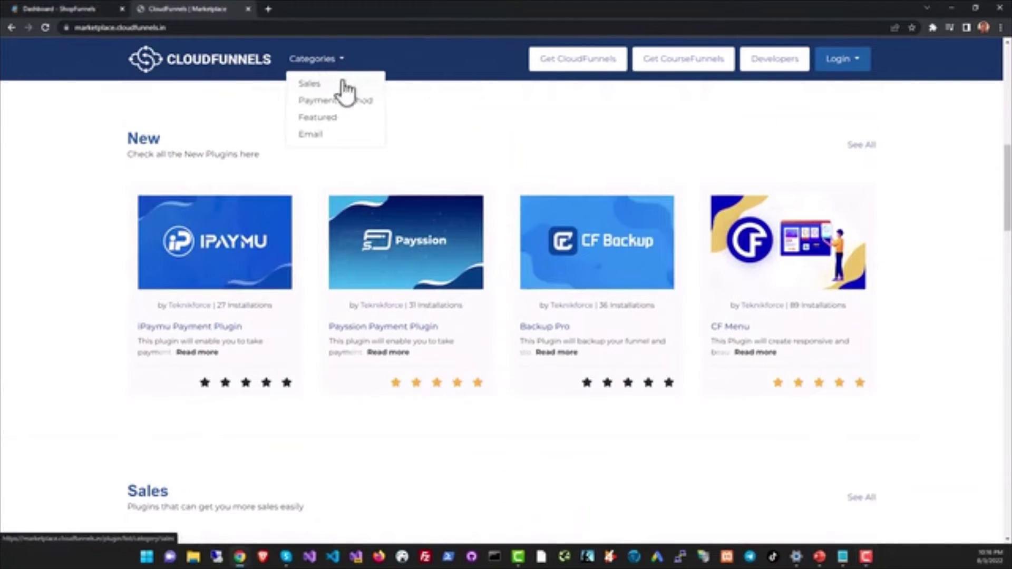
pyautogui.click(350, 100)
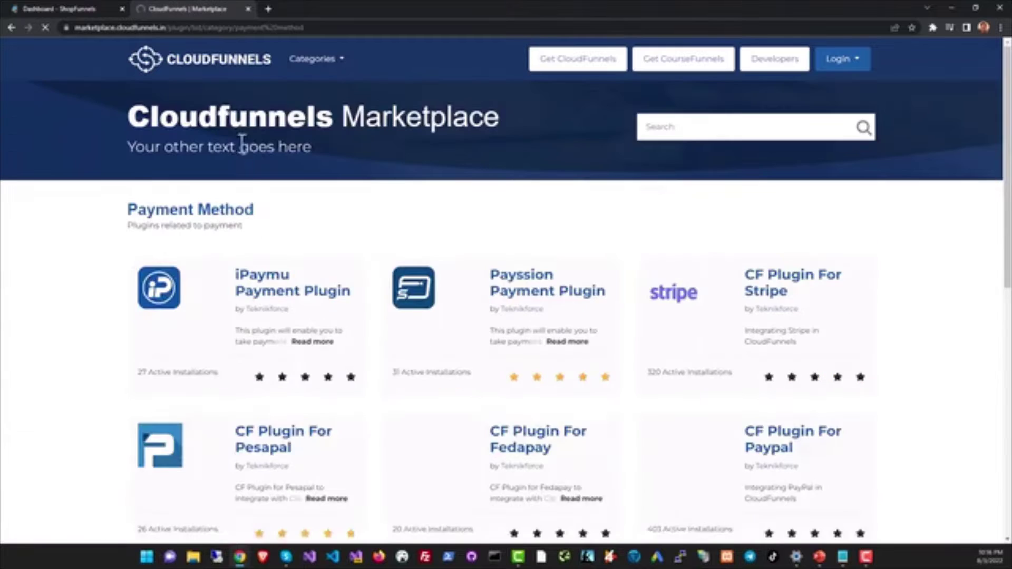
pyautogui.scroll(-9, 333, 248)
pyautogui.scroll(5, 481, 296)
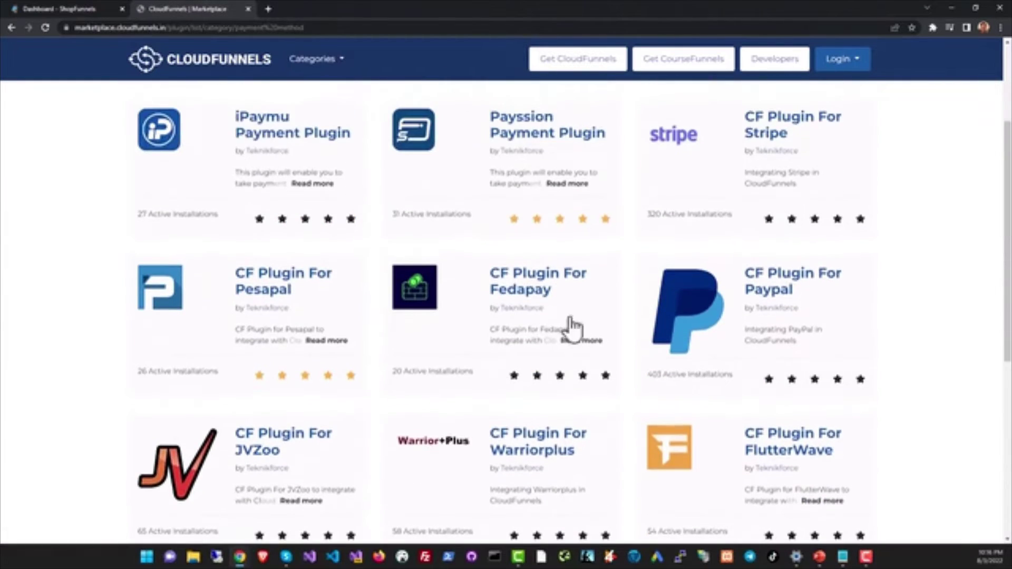
pyautogui.scroll(-2, 802, 452)
# Go to page 2 of the Payment Method plugins and look through the integrations listed there
pyautogui.click(799, 504)
pyautogui.click(816, 503)
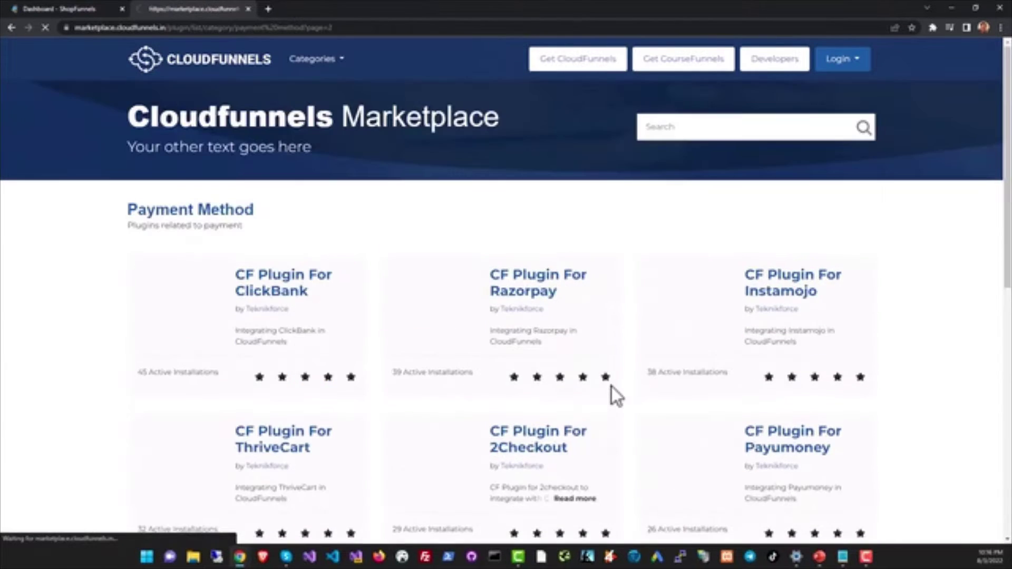
pyautogui.scroll(-10, 614, 393)
pyautogui.scroll(6, 611, 386)
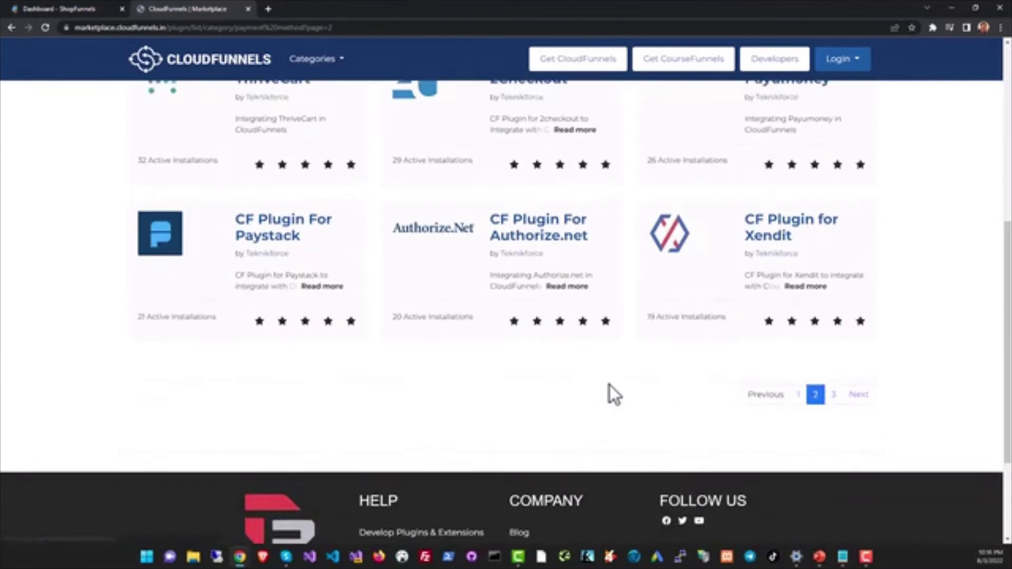
pyautogui.scroll(1, 629, 382)
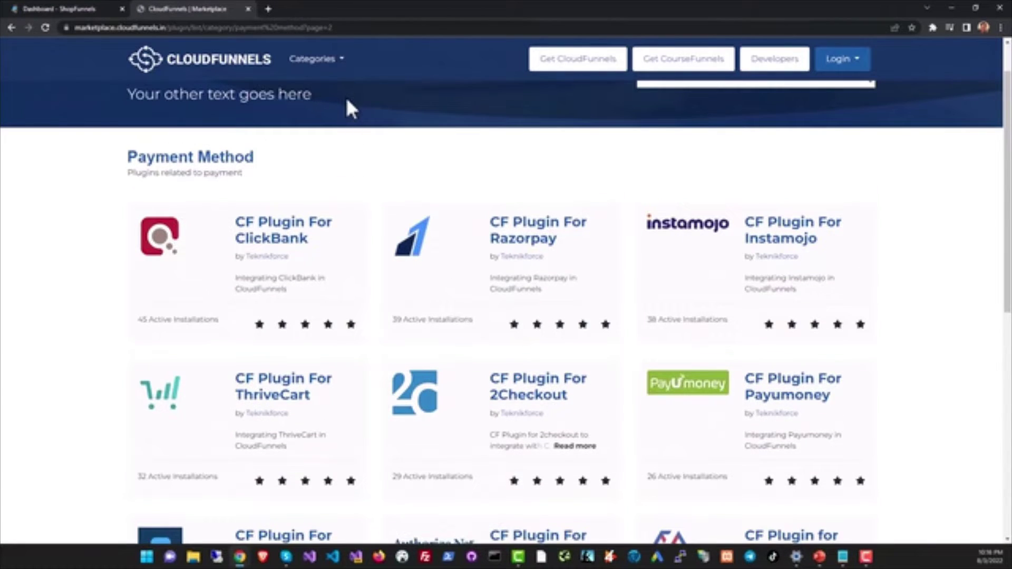
# Show the Email plugin category, look through its autoresponder plugins and request page 3 of the list
pyautogui.click(319, 59)
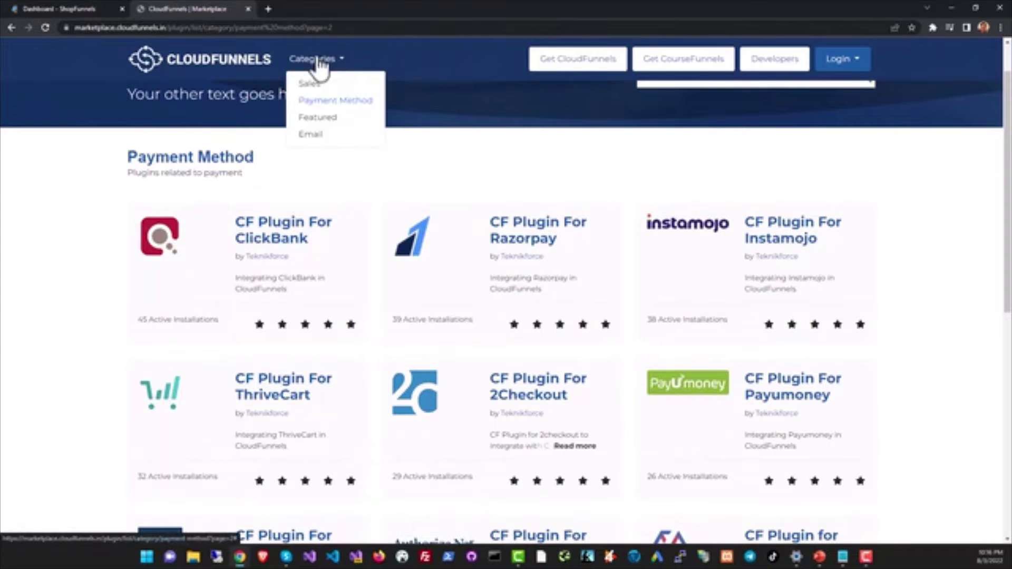
pyautogui.click(328, 139)
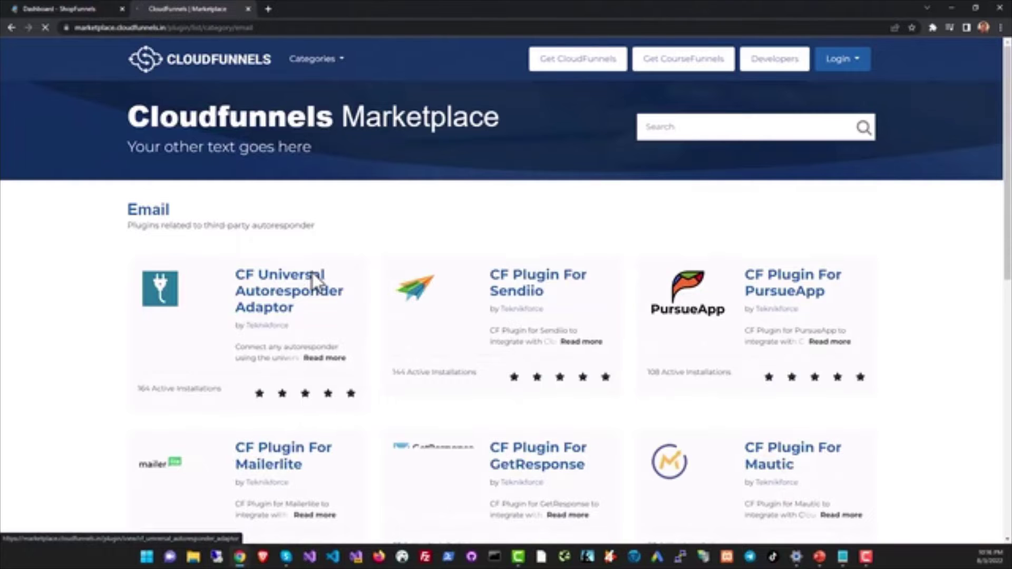
pyautogui.scroll(-10, 714, 368)
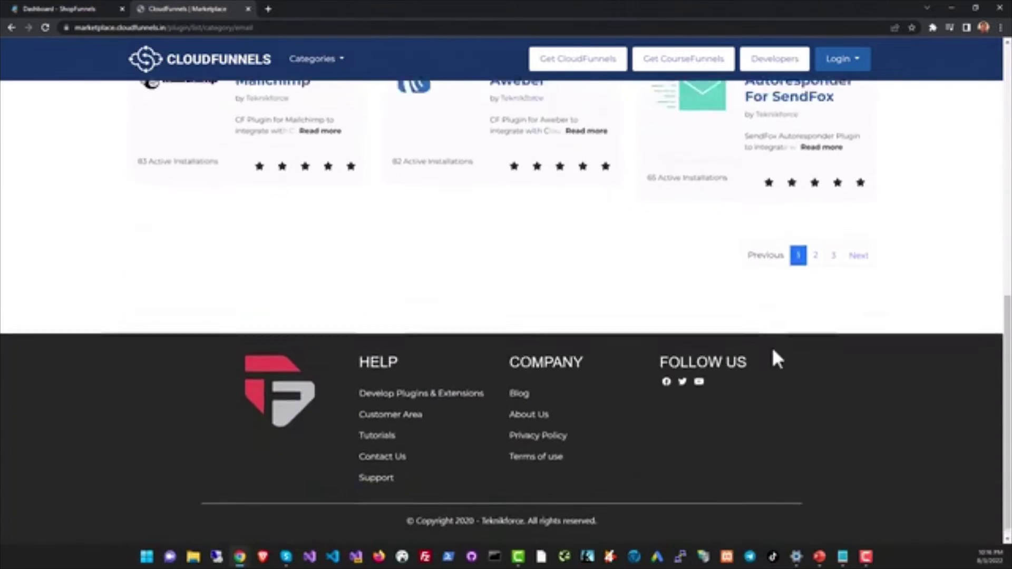
pyautogui.scroll(8, 776, 359)
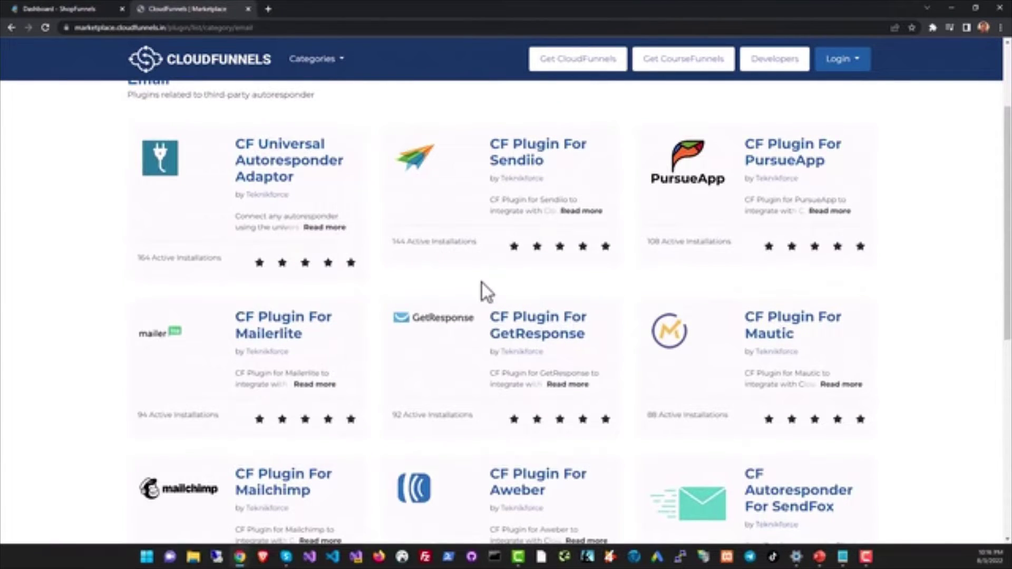
pyautogui.scroll(2, 482, 284)
pyautogui.scroll(-5, 482, 285)
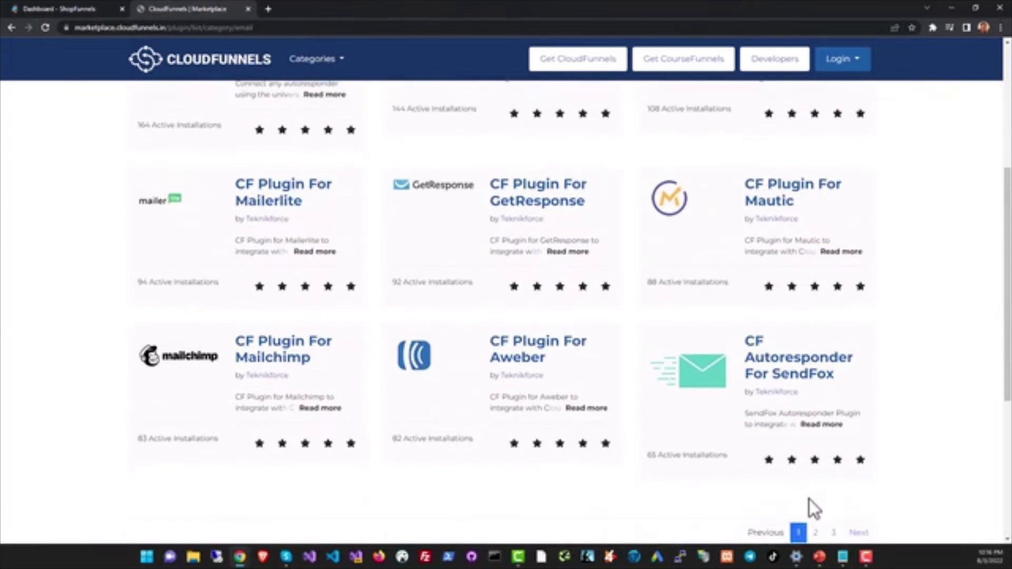
pyautogui.scroll(-2, 809, 506)
pyautogui.click(832, 428)
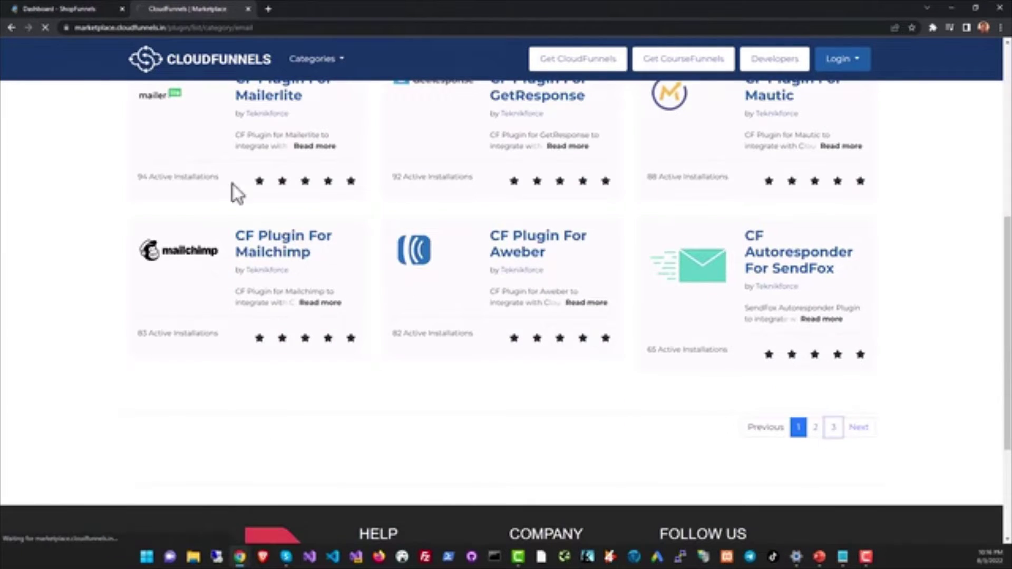
# Show the Sales plugin category and look through the plugins on its first page
pyautogui.click(321, 61)
pyautogui.click(331, 85)
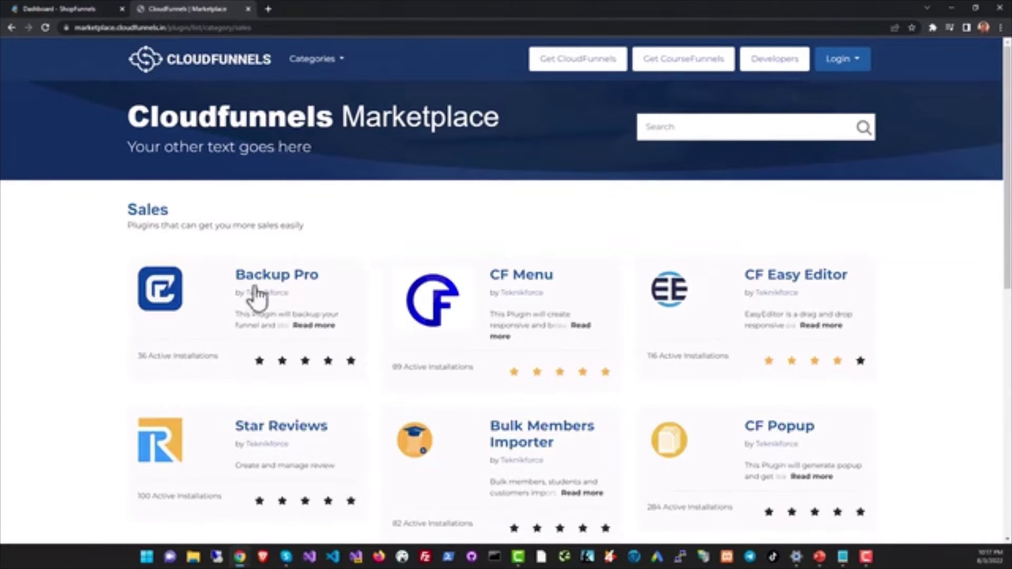
pyautogui.scroll(-3, 388, 294)
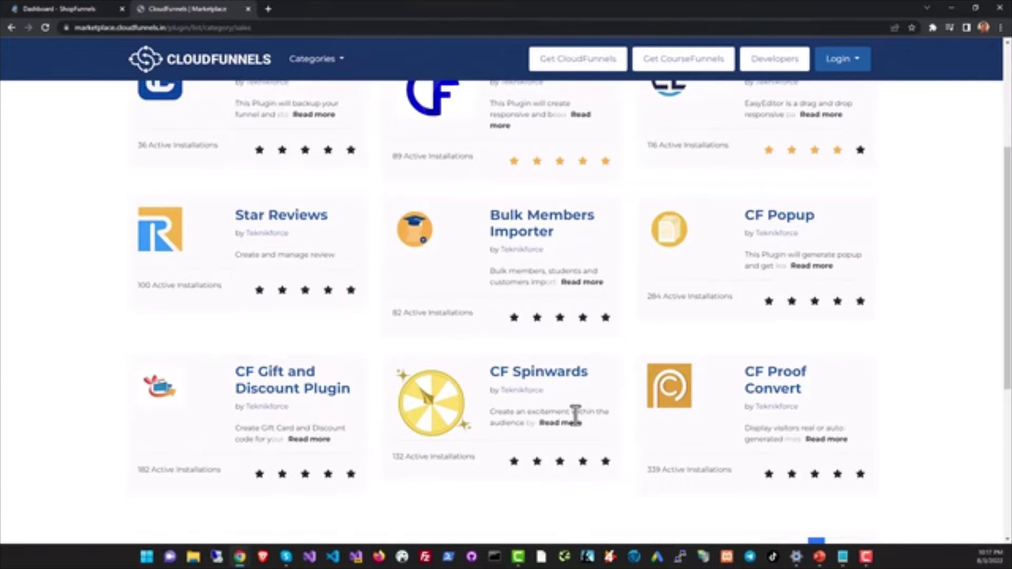
pyautogui.scroll(-2, 780, 417)
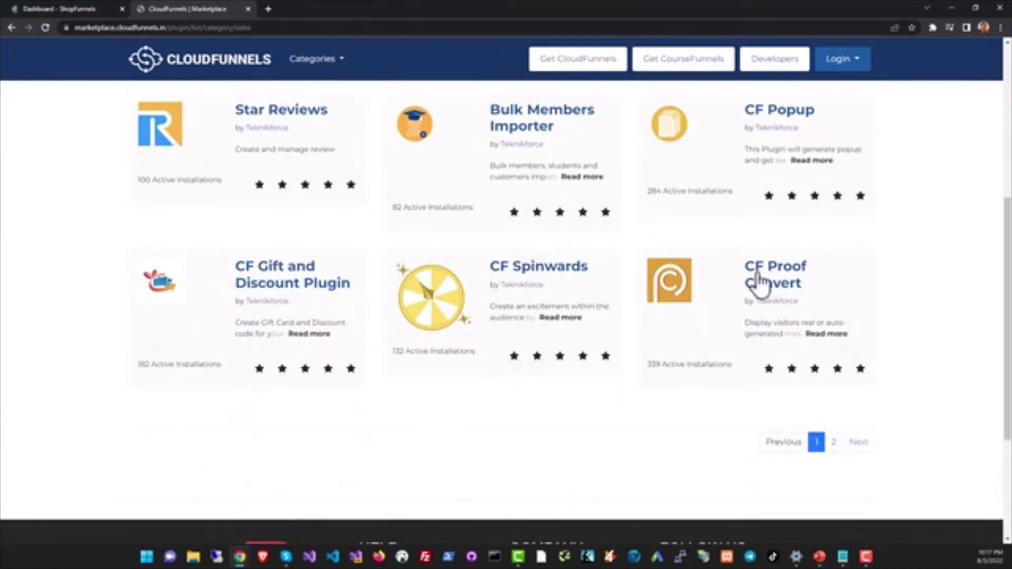
# Check page 2 of the Sales plugins, then go back through page 1 to the marketplace home page
pyautogui.click(840, 442)
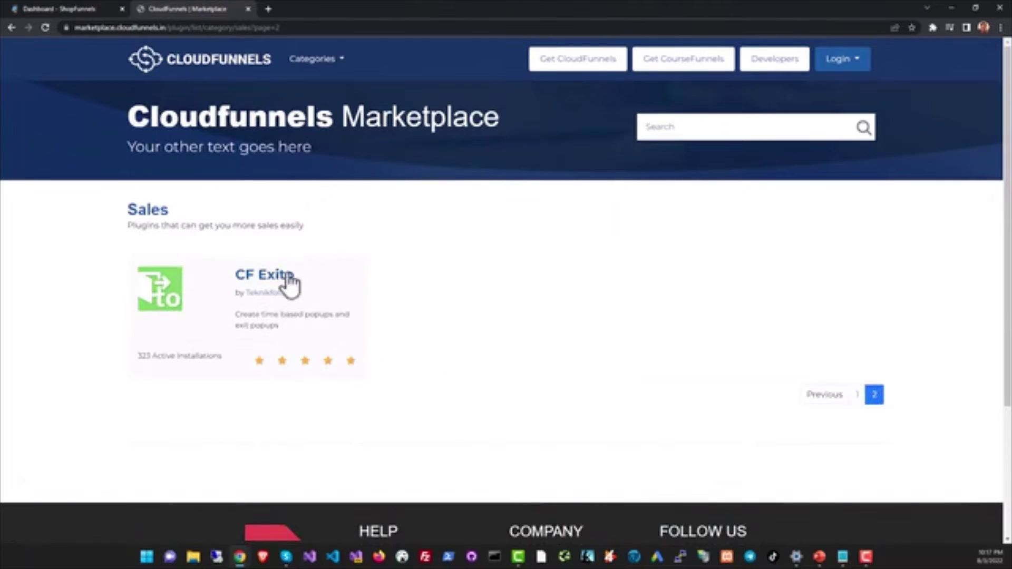
pyautogui.click(818, 399)
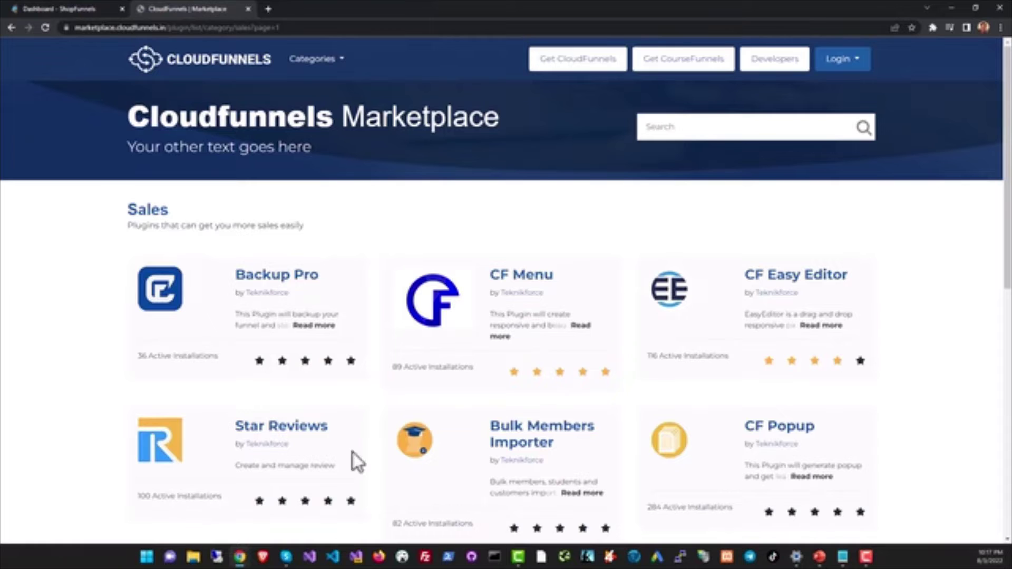
pyautogui.click(232, 61)
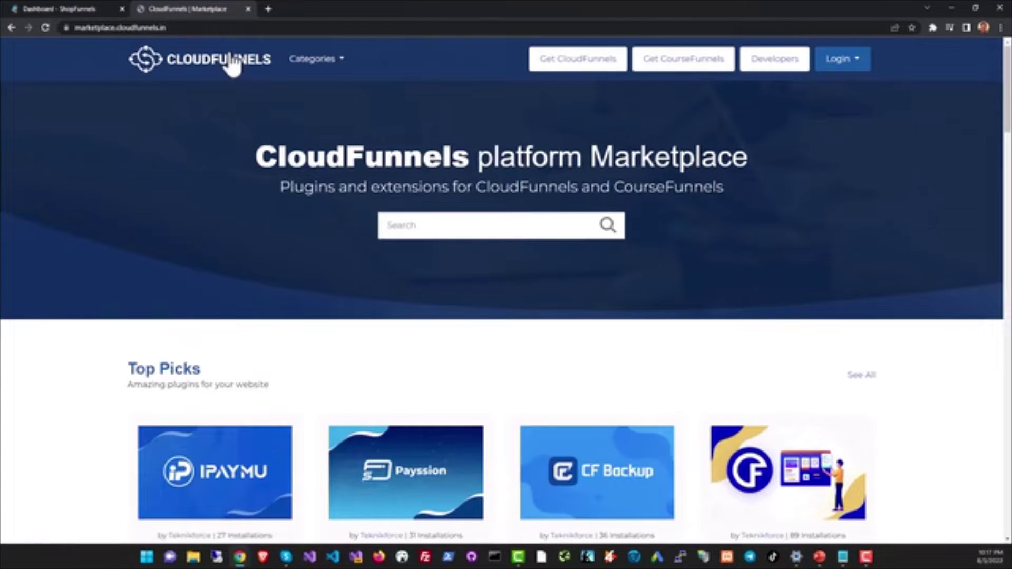
pyautogui.scroll(-6, 326, 260)
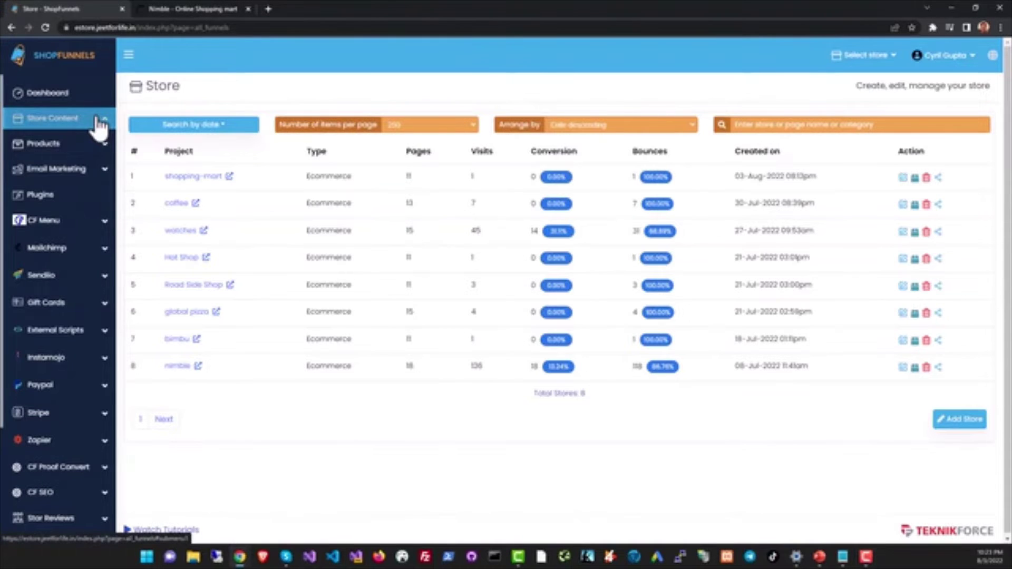
# Switch to the ShopFunnels store list, open the nimble storefront and review its home page down to Our Products
pyautogui.click(99, 123)
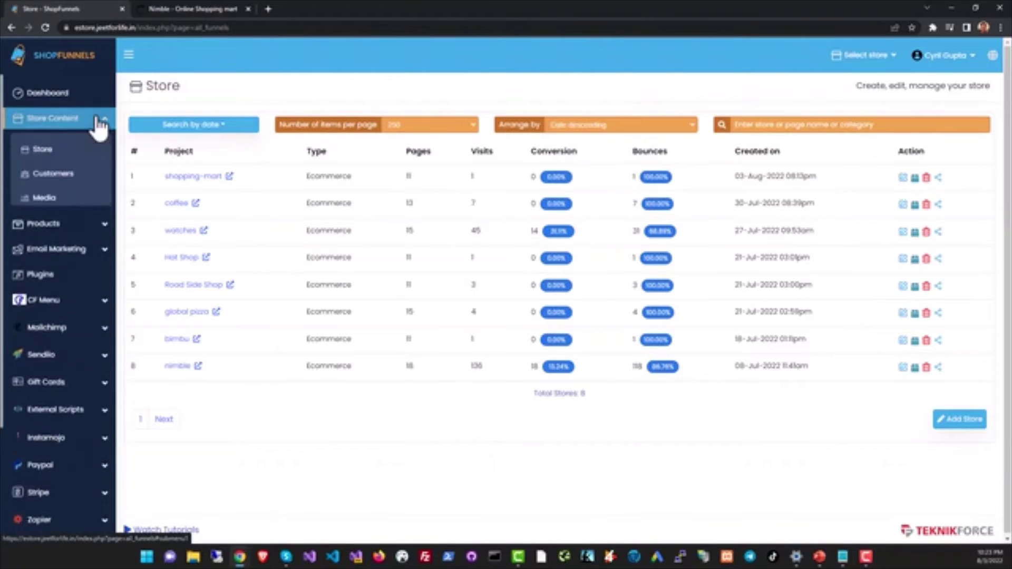
pyautogui.click(63, 153)
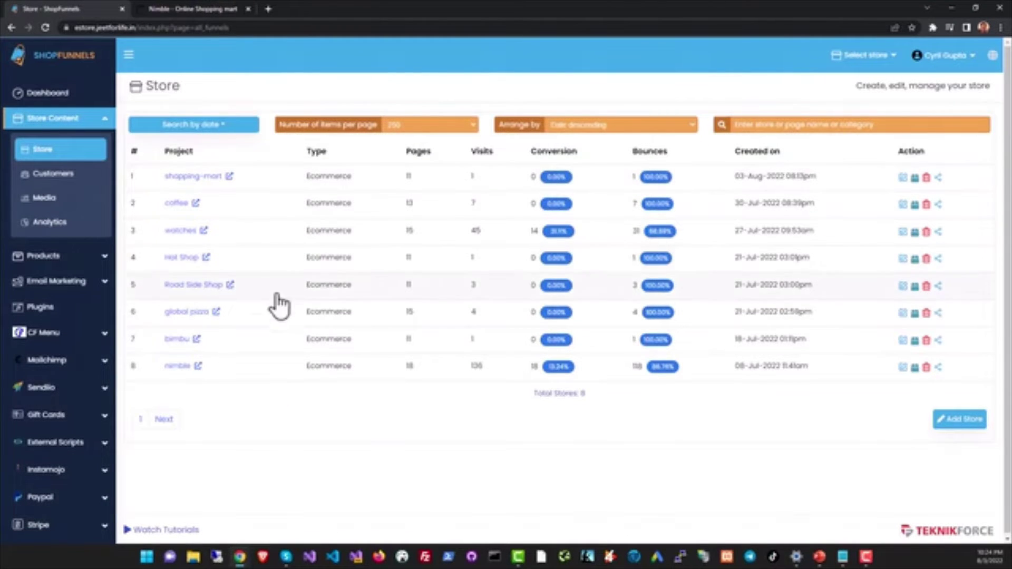
pyautogui.click(182, 366)
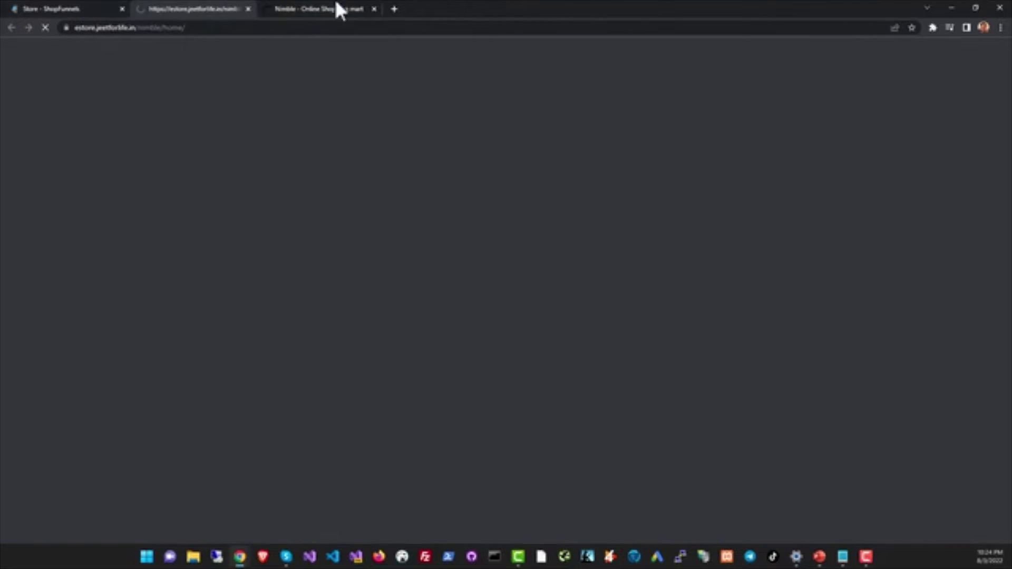
pyautogui.click(248, 9)
pyautogui.scroll(-2, 244, 185)
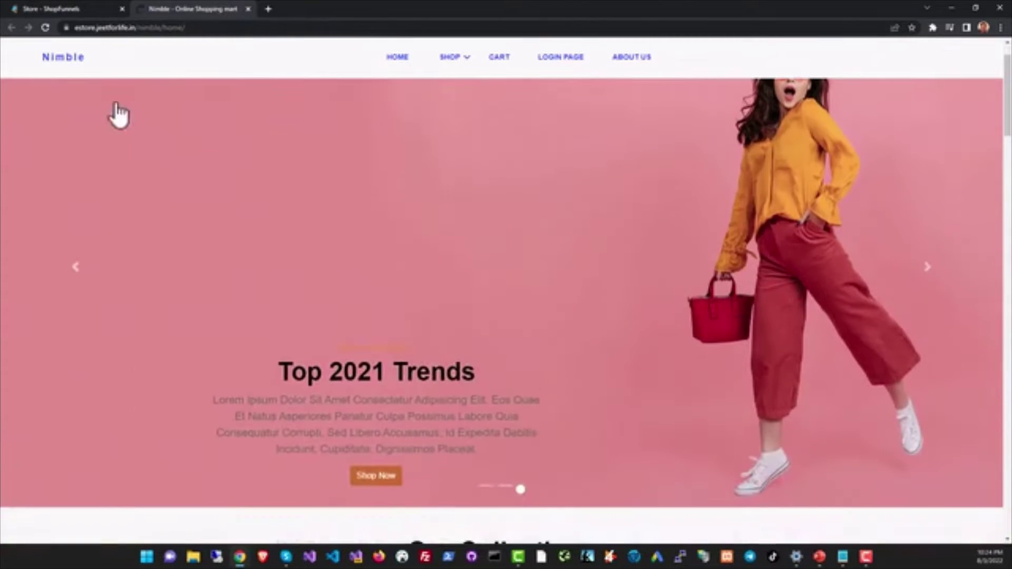
pyautogui.scroll(-10, 358, 173)
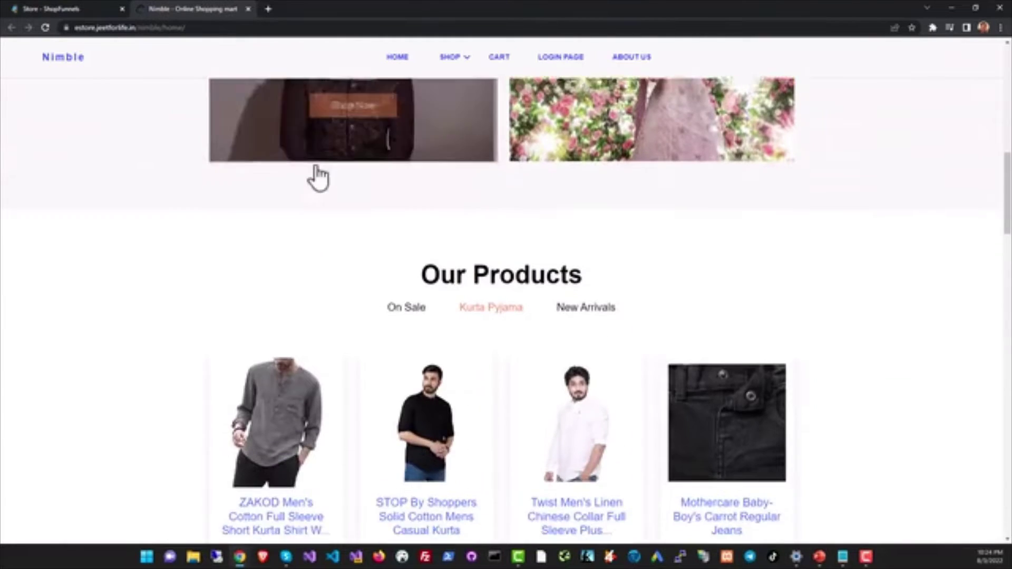
# Look through the products on the nimble storefront and return towards the top of its home page
pyautogui.scroll(5, 316, 168)
pyautogui.scroll(-9, 312, 176)
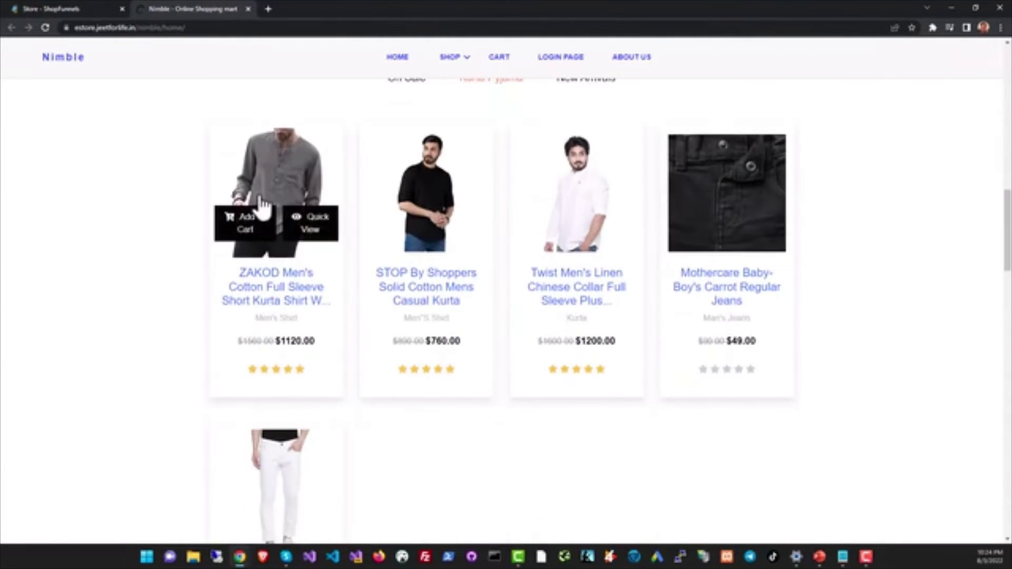
pyautogui.scroll(6, 264, 210)
pyautogui.scroll(5, 262, 208)
# Switch back to the ShopFunnels store list, open the form for adding a store and return to the list
pyautogui.click(83, 9)
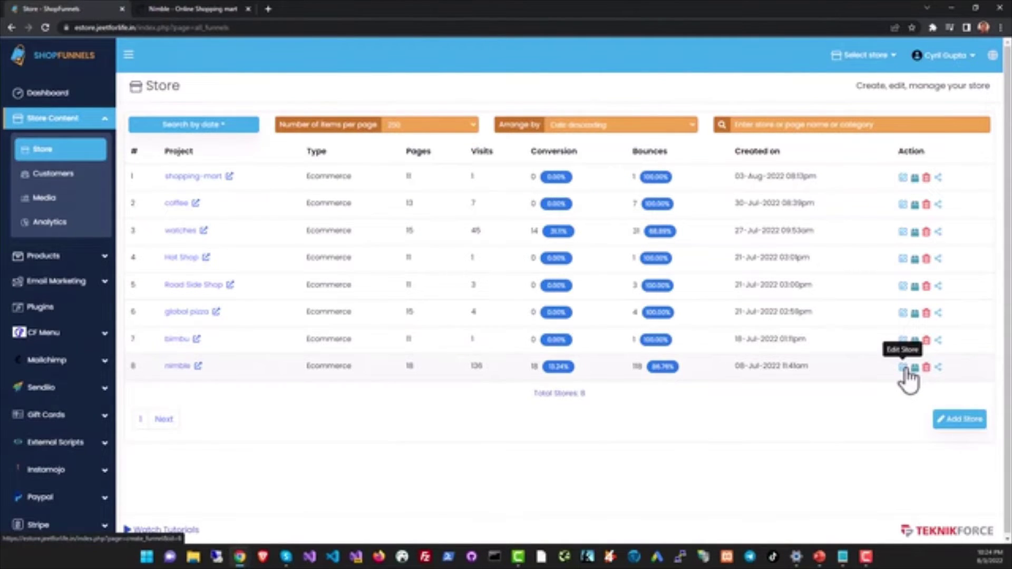
pyautogui.click(972, 422)
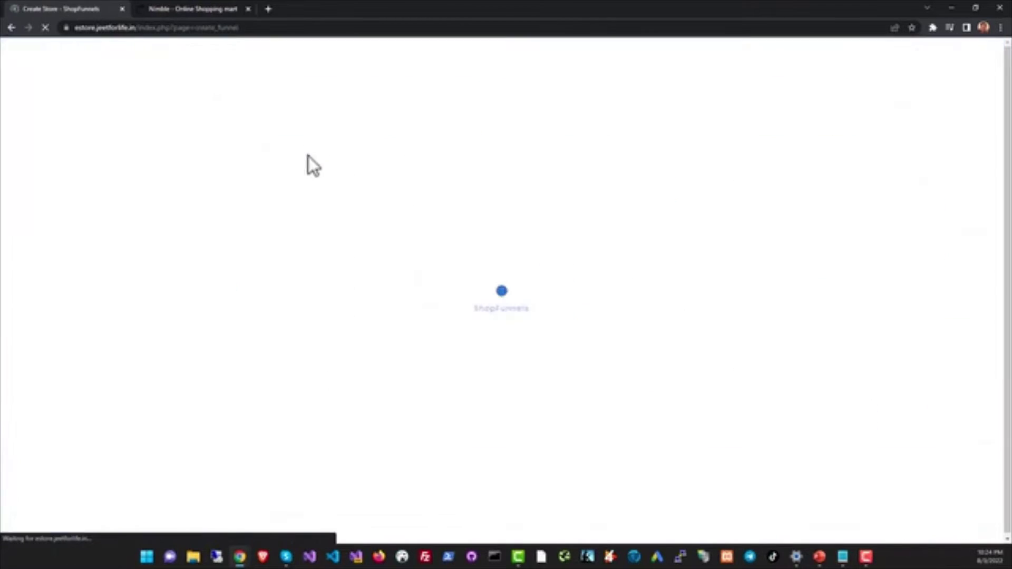
pyautogui.click(81, 157)
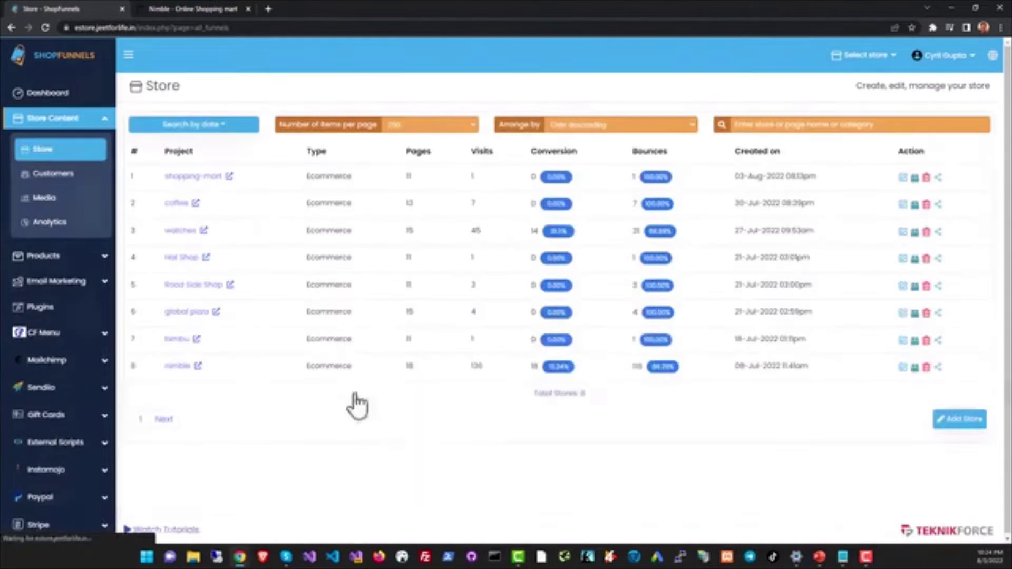
# Open the nimble store for editing and look through its list of page types
pyautogui.click(903, 368)
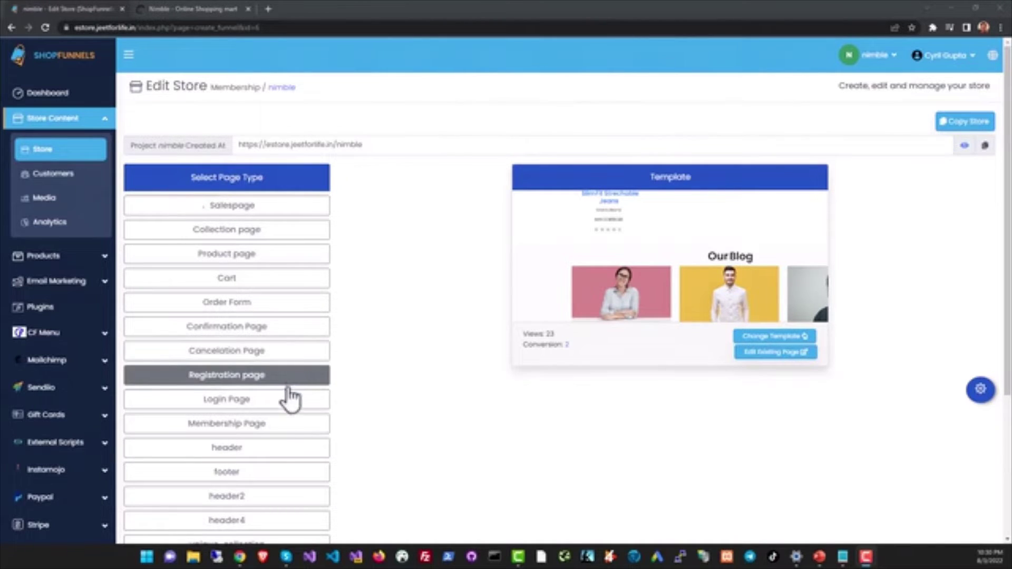
pyautogui.scroll(-1, 280, 413)
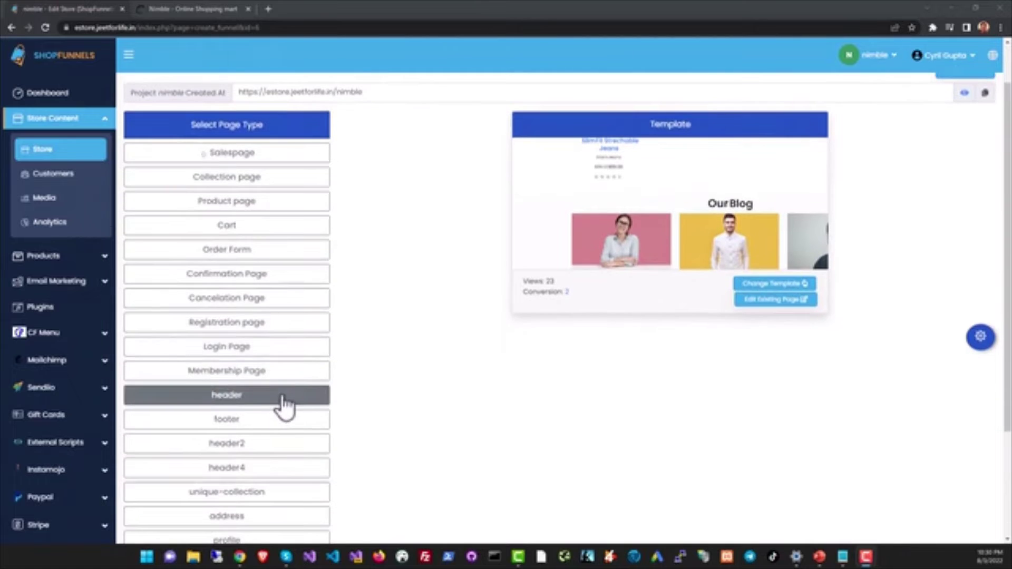
pyautogui.scroll(-2, 283, 403)
pyautogui.scroll(3, 283, 402)
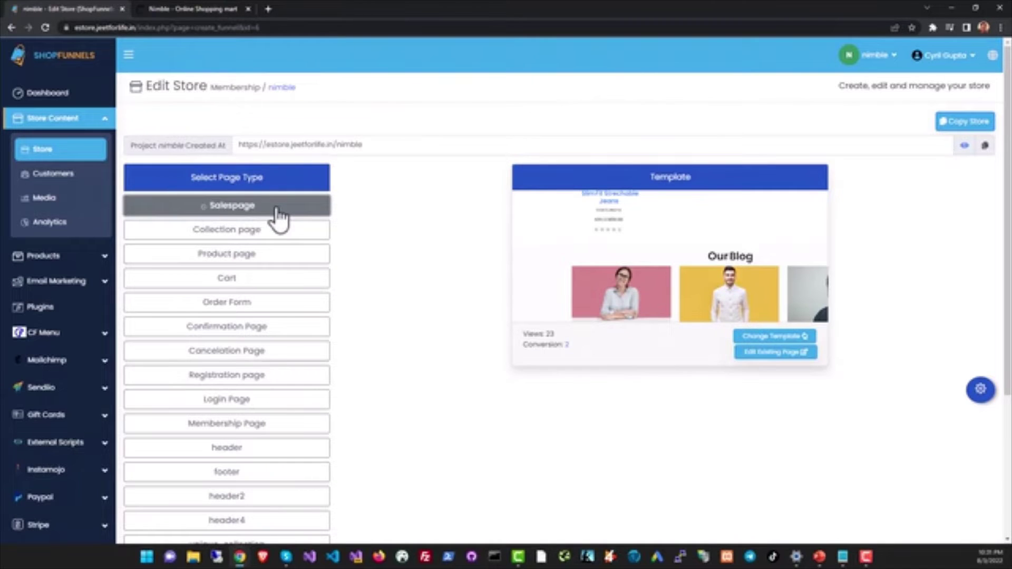
# Show the replacement templates for nimble's Salespage and browse the Sales template gallery
pyautogui.click(781, 338)
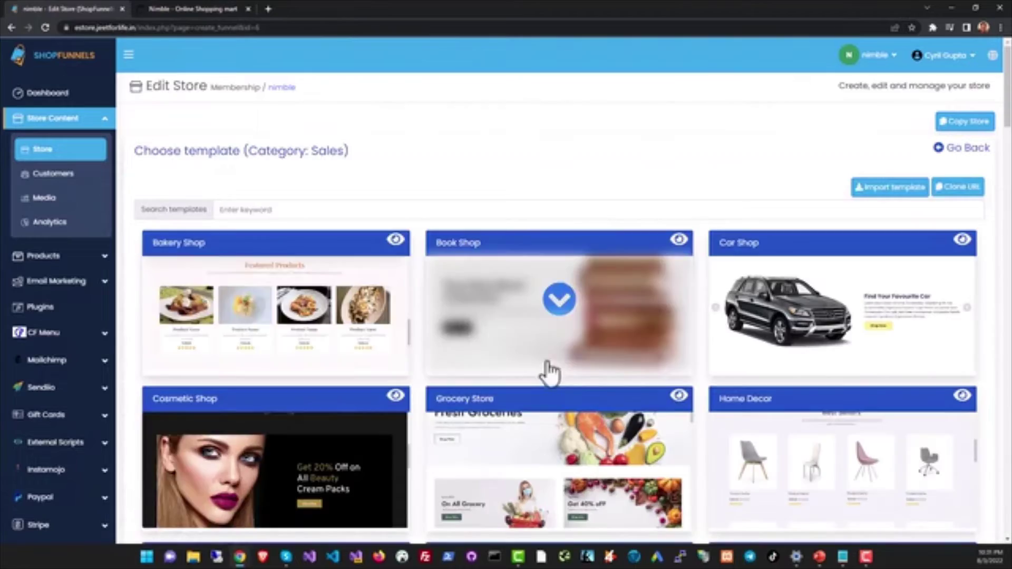
pyautogui.scroll(-3, 313, 339)
pyautogui.scroll(-14, 655, 380)
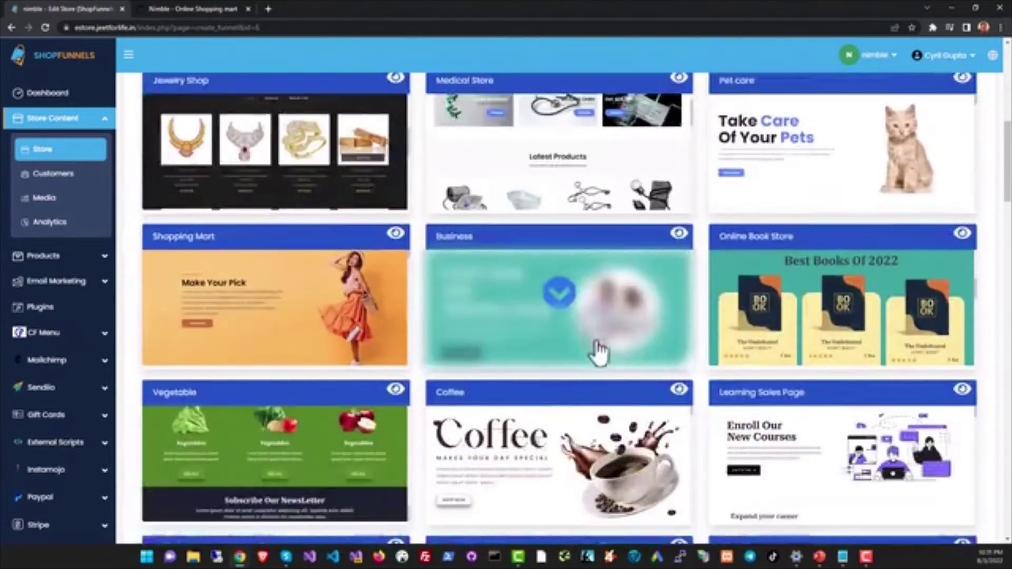
pyautogui.scroll(-4, 567, 352)
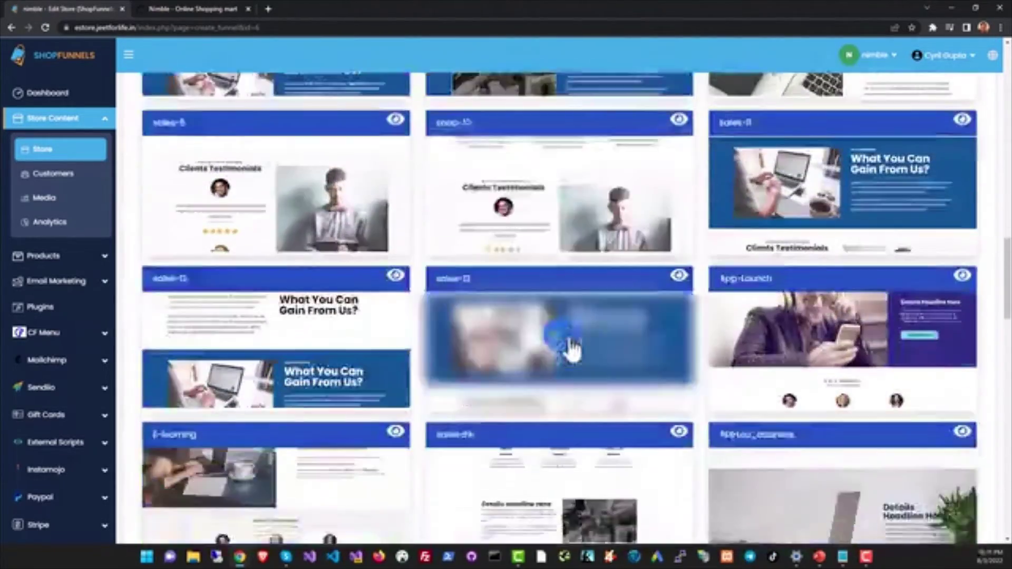
pyautogui.scroll(15, 569, 350)
pyautogui.scroll(4, 572, 348)
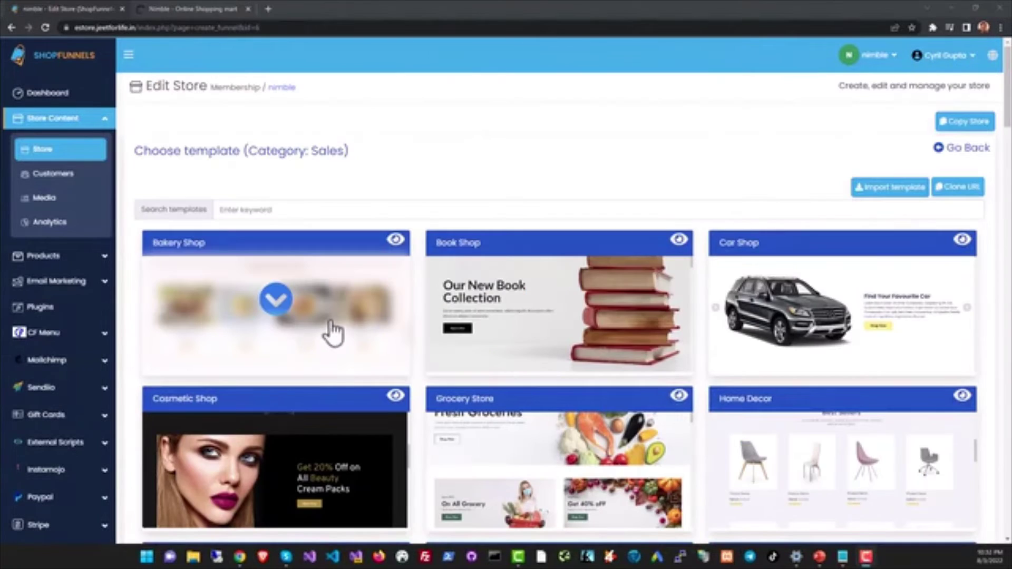
pyautogui.scroll(-2, 611, 349)
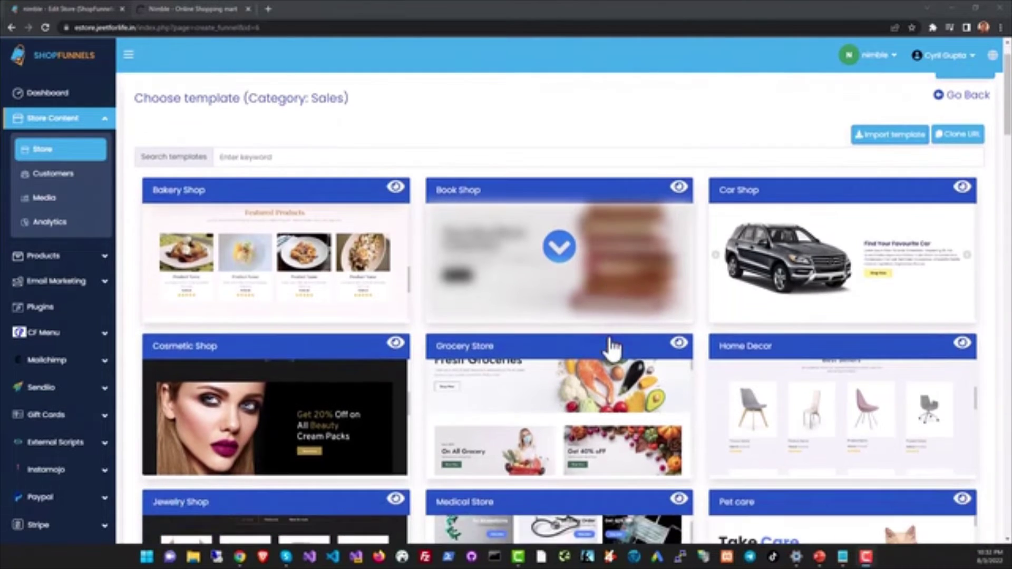
pyautogui.scroll(1, 593, 337)
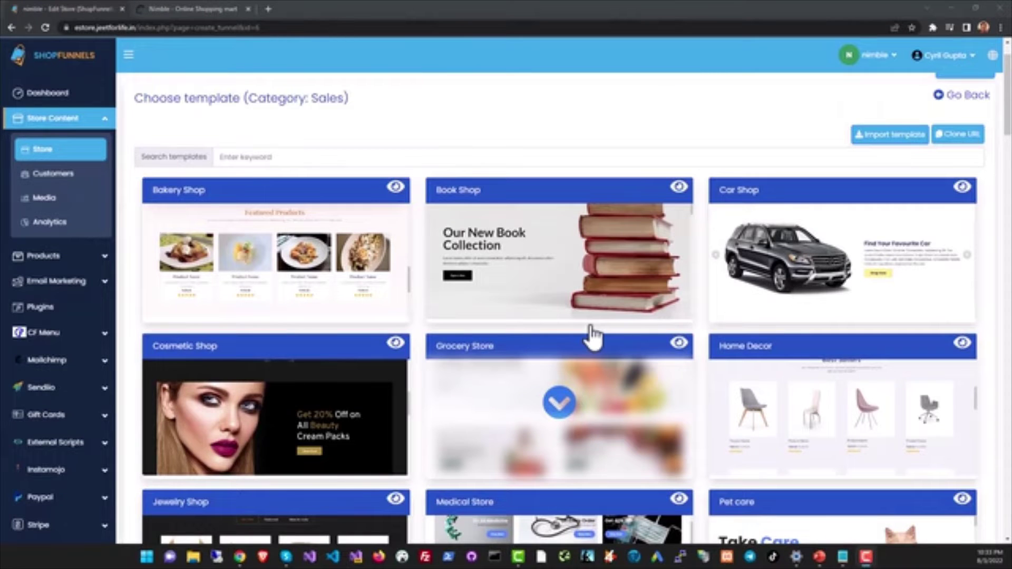
pyautogui.scroll(1, 559, 335)
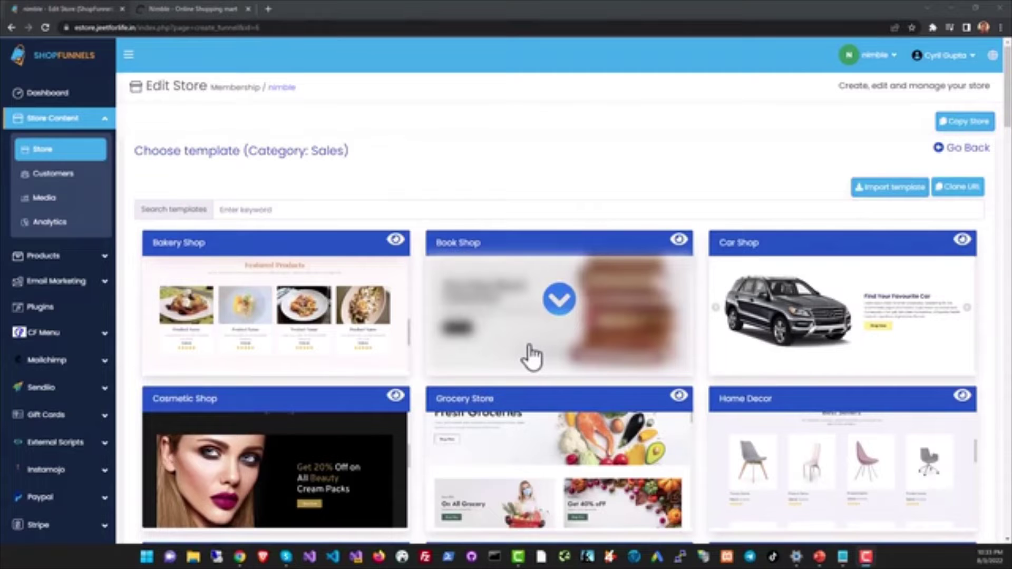
# Apply the Book Shop template to nimble's Salespage and open the page in the page editor
pyautogui.scroll(-1, 532, 358)
pyautogui.scroll(1, 554, 358)
pyautogui.click(562, 303)
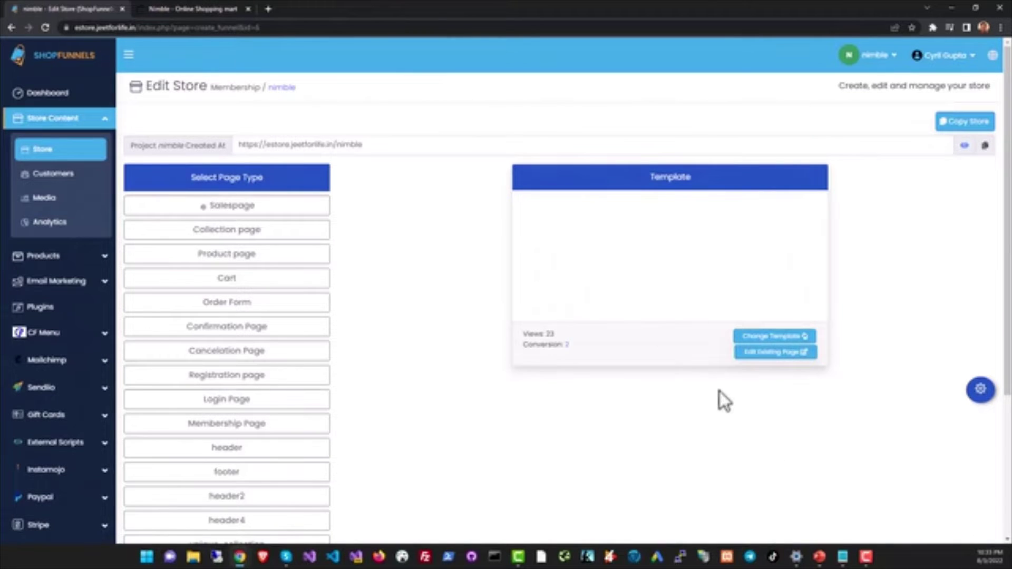
pyautogui.click(776, 353)
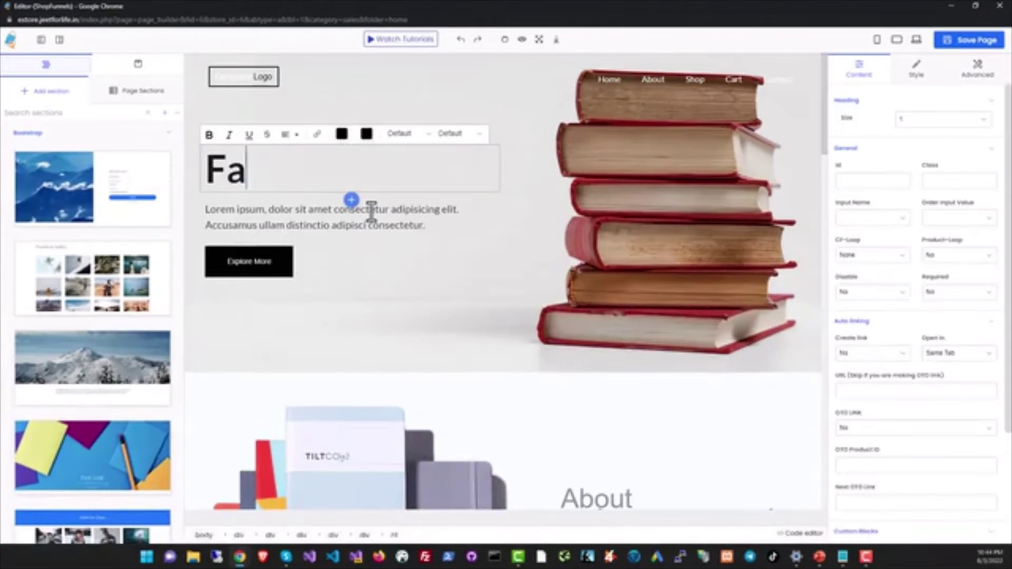
# Replace the hero heading's text with "Fantastic books for you"
pyautogui.write('nt')
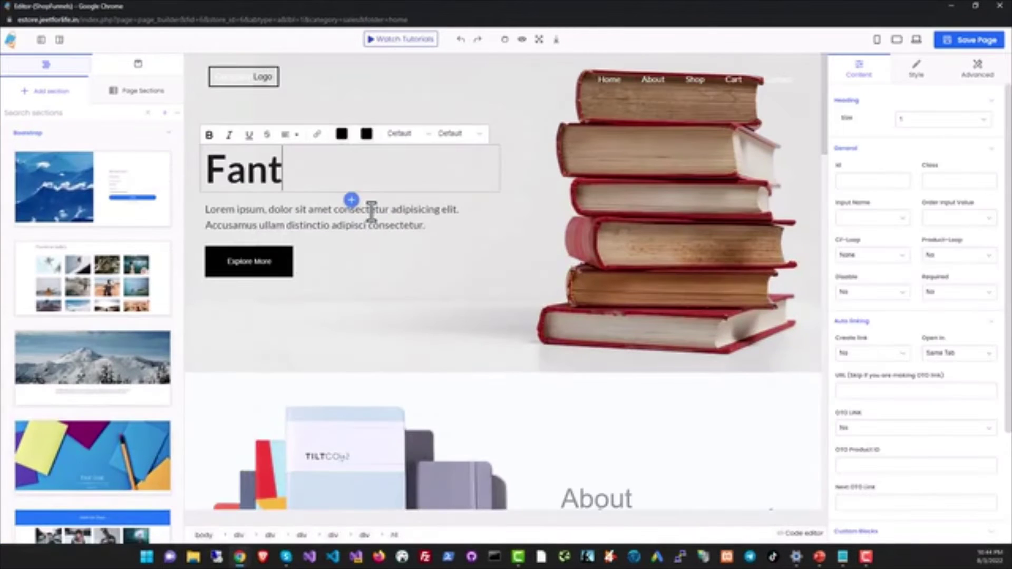
pyautogui.write('astic books for you')
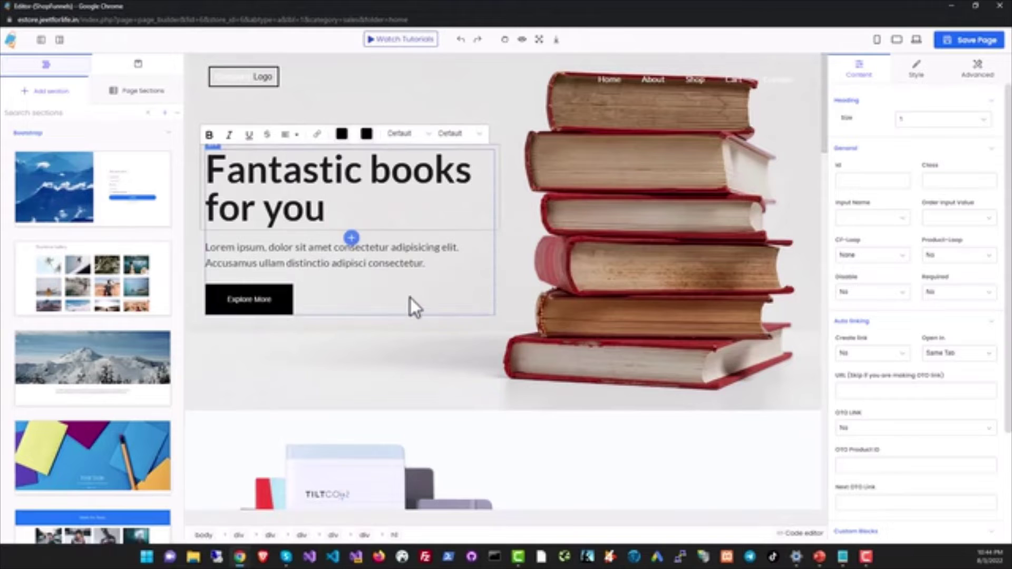
pyautogui.click(413, 303)
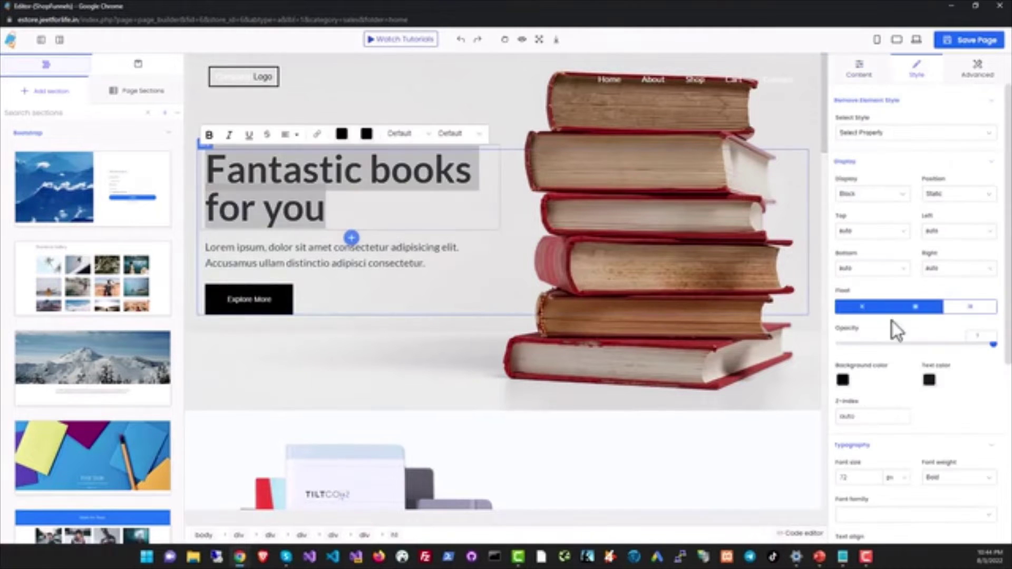
# Change the text color of the "Fantastic books for you" heading to dark blue
pyautogui.click(930, 380)
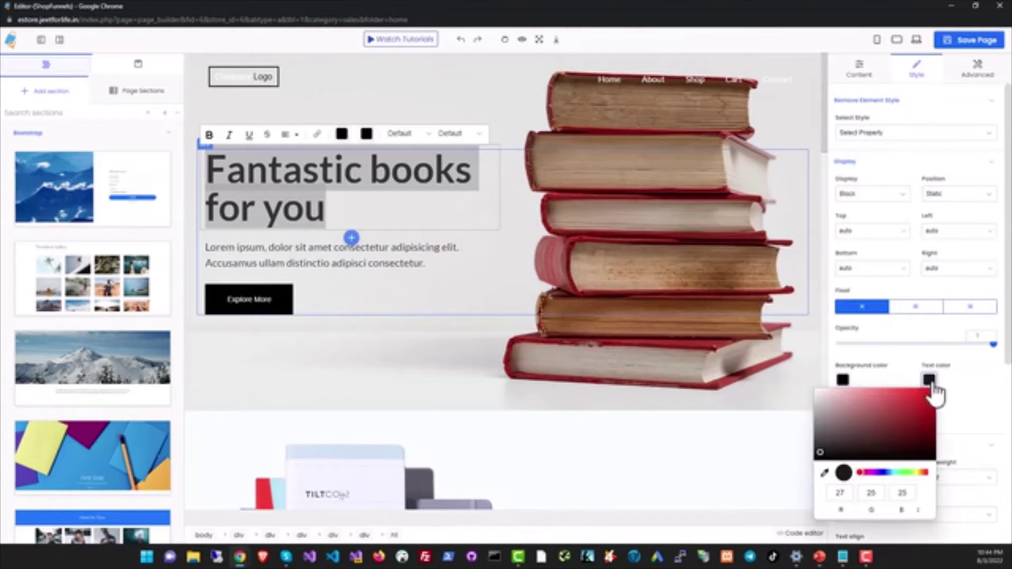
pyautogui.click(888, 473)
pyautogui.click(903, 434)
pyautogui.click(680, 469)
pyautogui.click(287, 178)
pyautogui.click(401, 301)
# Examine the page builder's available components, including the widgets, product variables and collection variables
pyautogui.click(138, 65)
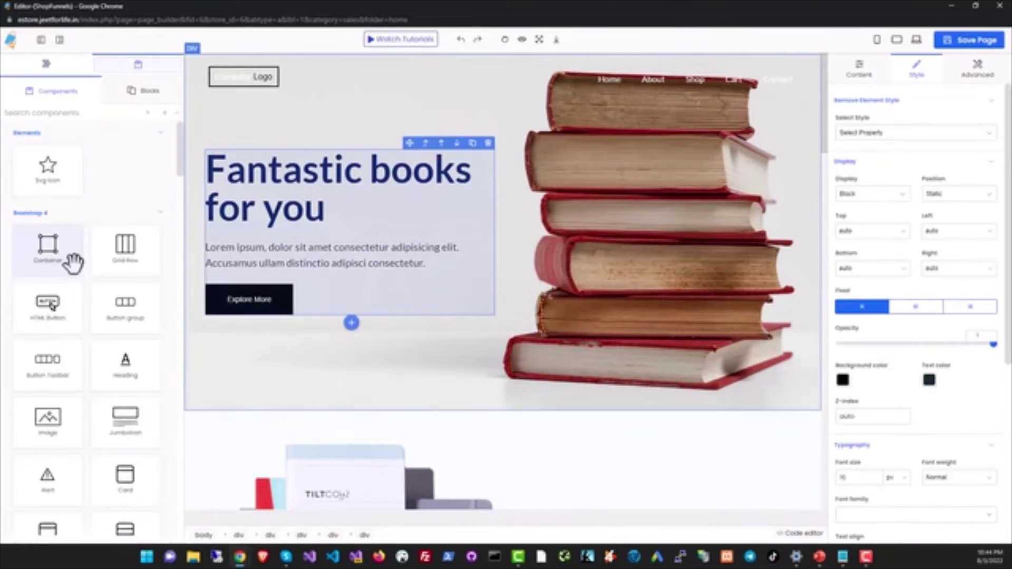
pyautogui.scroll(-4, 69, 258)
pyautogui.scroll(-10, 47, 200)
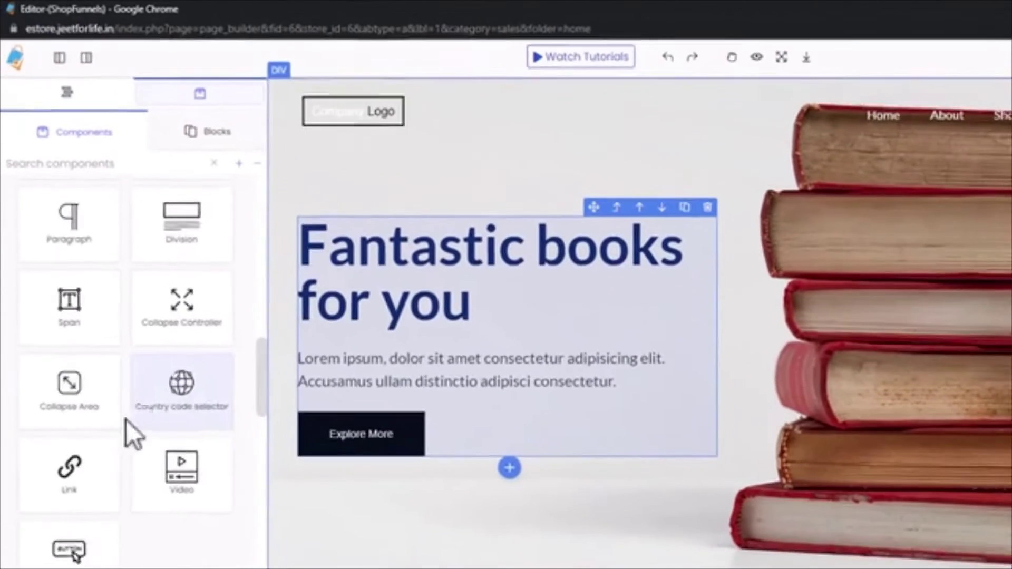
pyautogui.scroll(4, 123, 427)
pyautogui.scroll(-10, 120, 434)
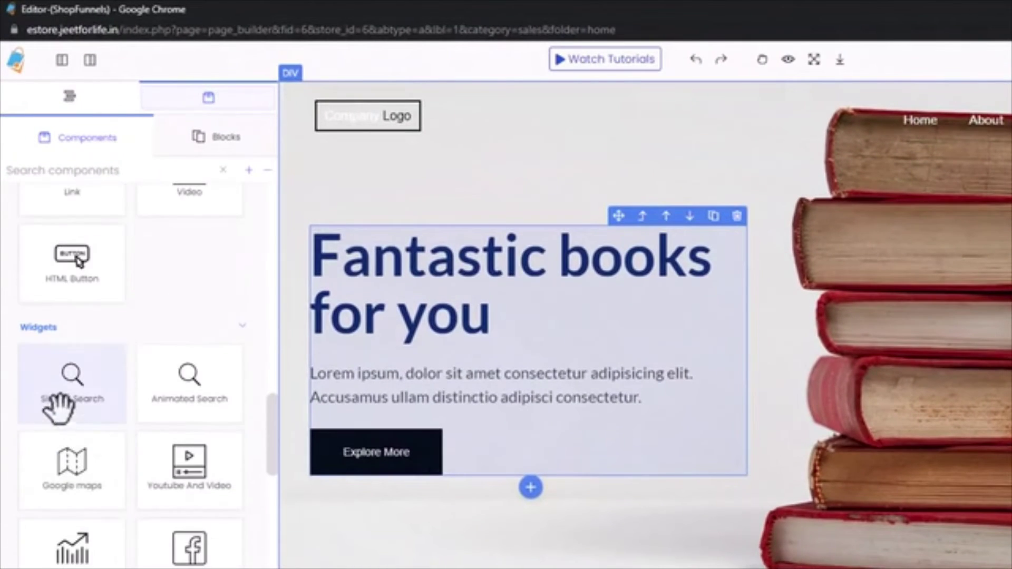
pyautogui.scroll(-8, 57, 408)
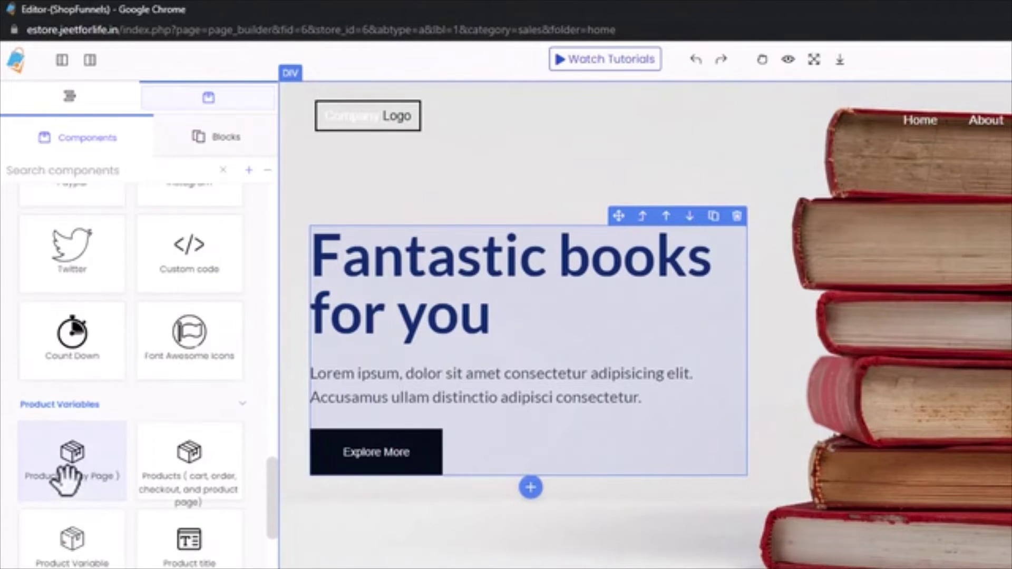
pyautogui.scroll(-5, 179, 517)
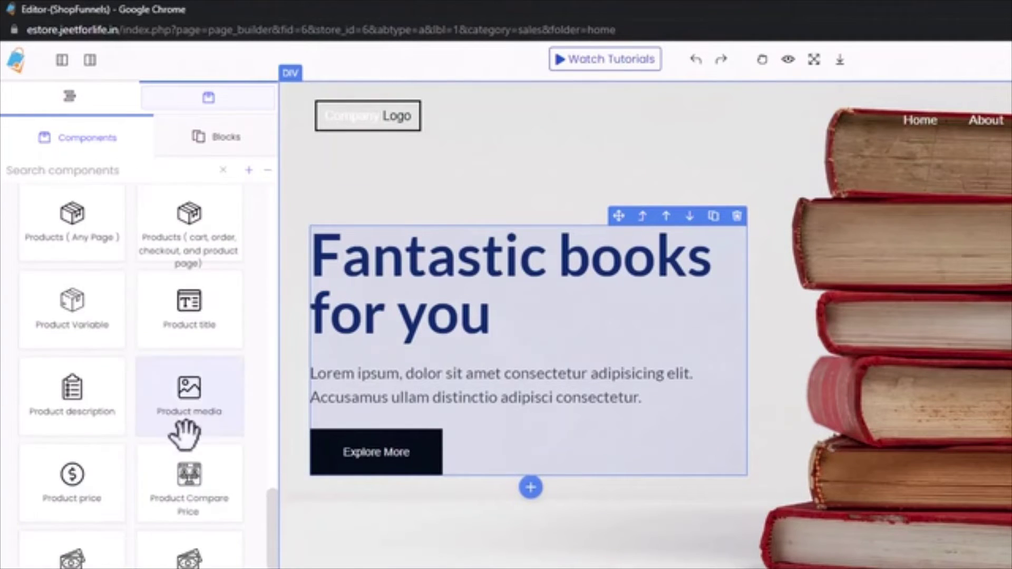
pyautogui.scroll(-8, 275, 539)
pyautogui.scroll(-10, 136, 377)
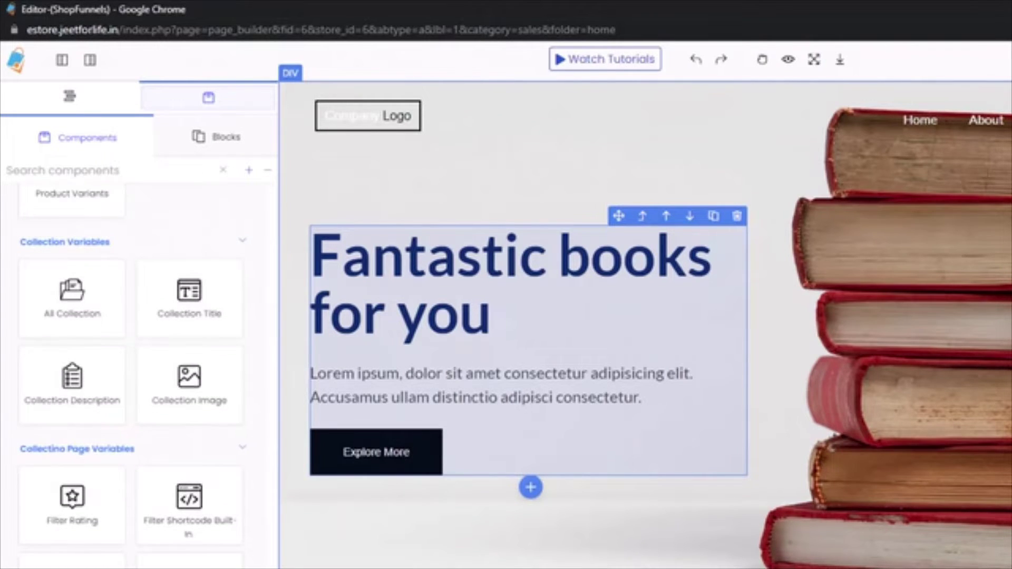
pyautogui.scroll(2, 132, 369)
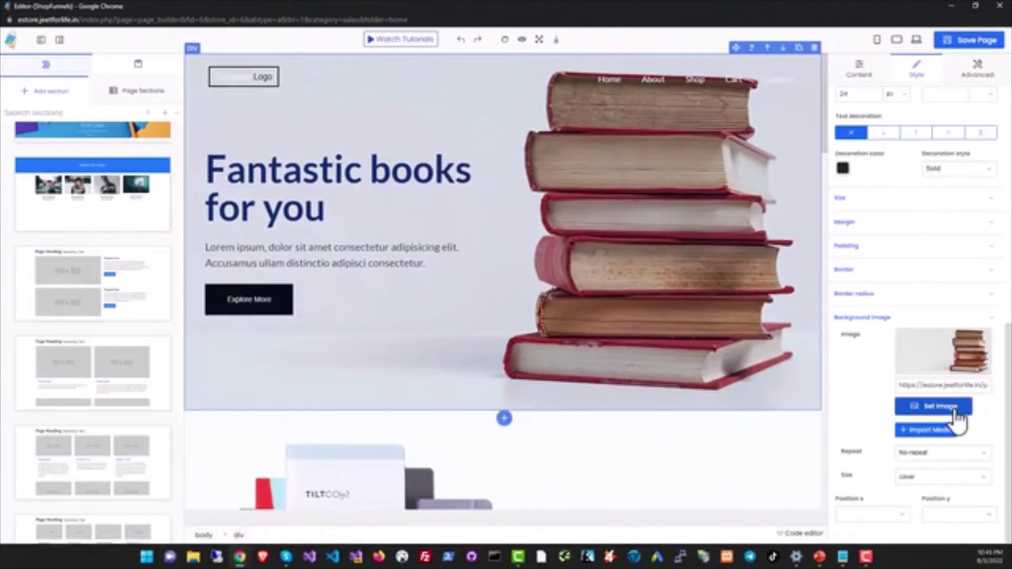
# Replace the hero section's background image with the pink sunset sky over snowy mountains
pyautogui.click(956, 415)
pyautogui.click(149, 161)
pyautogui.click(941, 344)
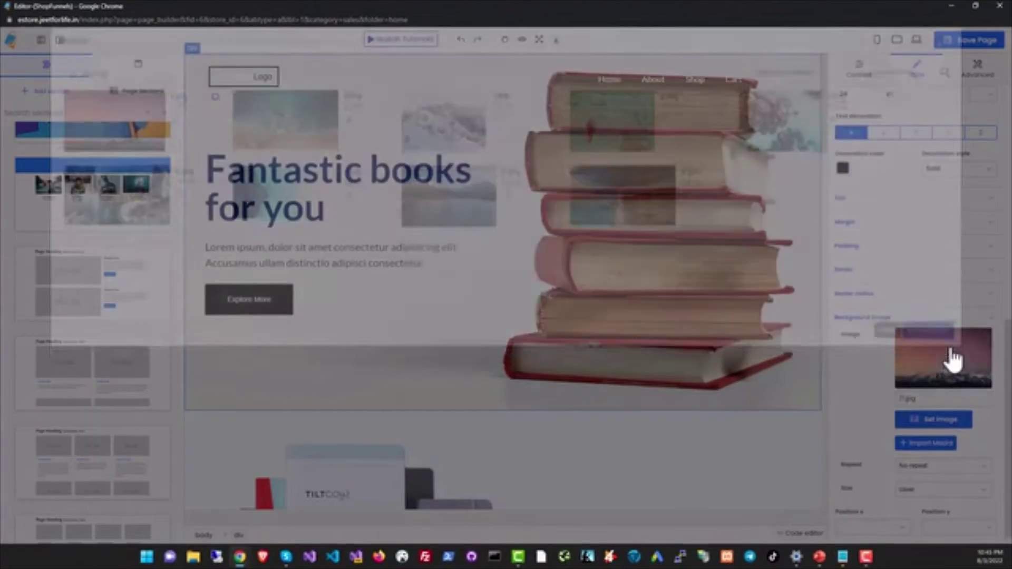
pyautogui.click(466, 314)
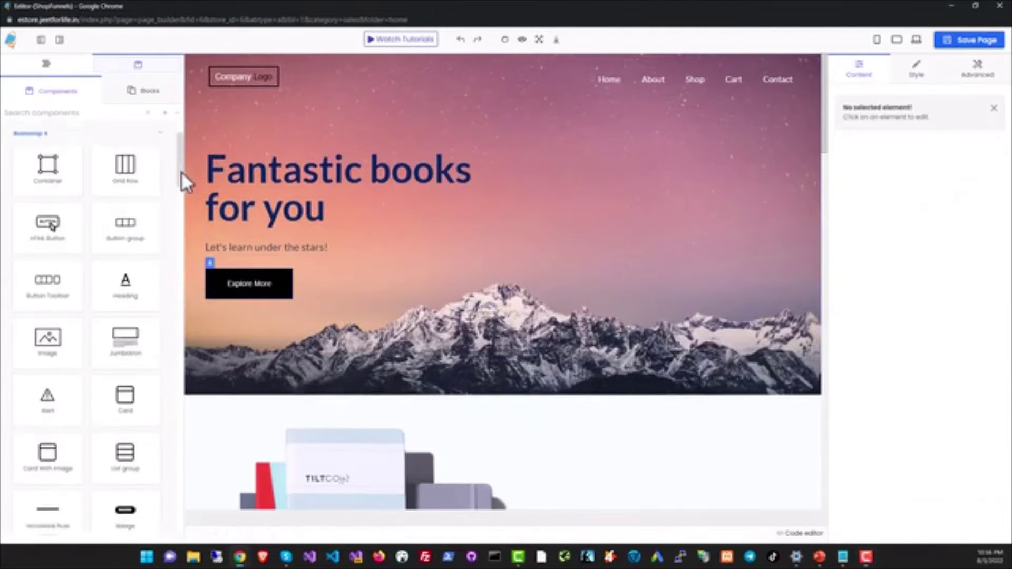
# Browse the page builder's ready-made blocks, then look through the Bootstrap sections that can be added
pyautogui.click(142, 90)
pyautogui.scroll(-5, 125, 238)
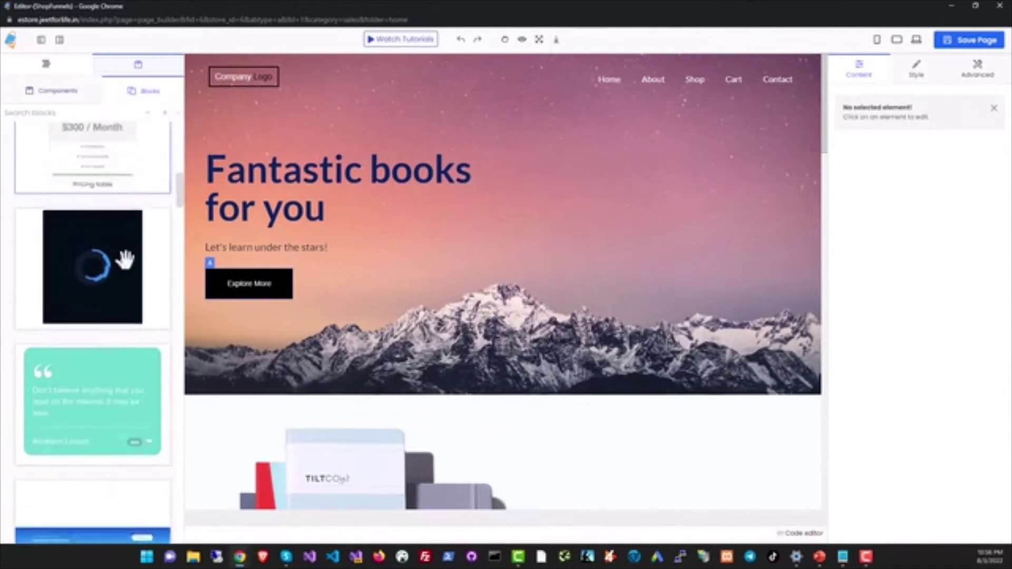
pyautogui.scroll(-5, 125, 257)
pyautogui.click(46, 63)
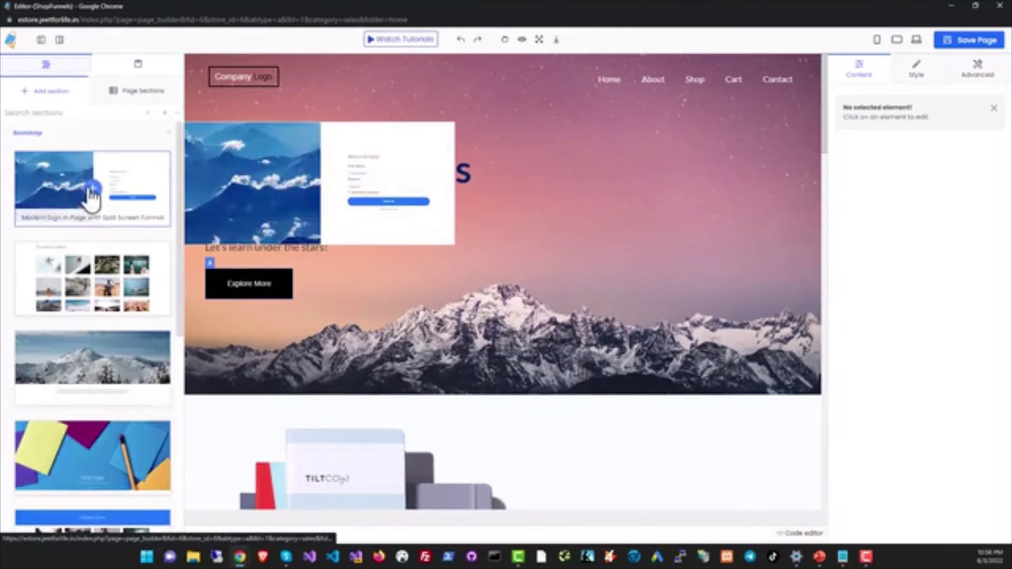
pyautogui.scroll(-4, 90, 194)
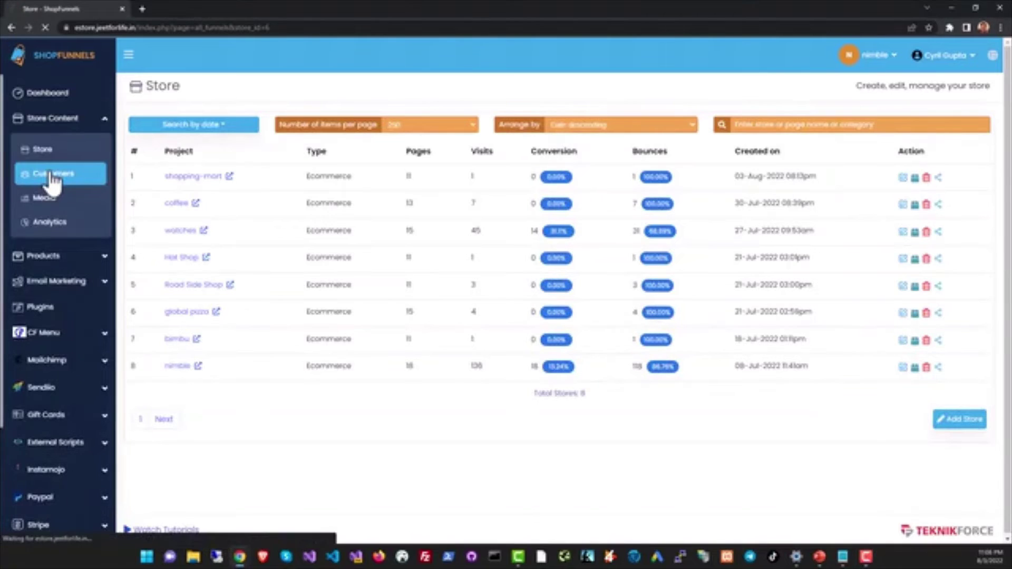
# Open the nimble store's customer list and check its date filter and customer search field
pyautogui.click(47, 181)
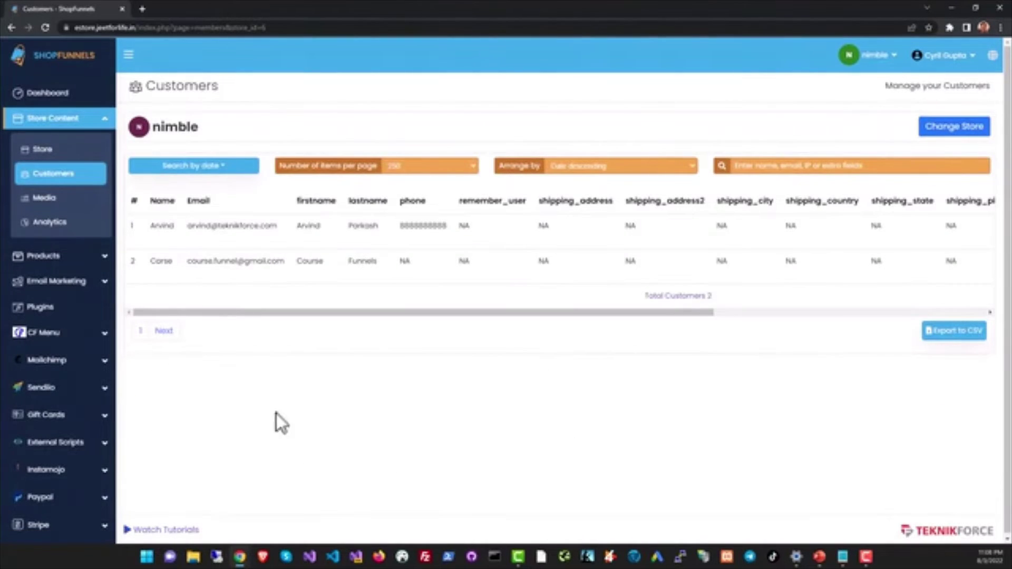
pyautogui.click(226, 173)
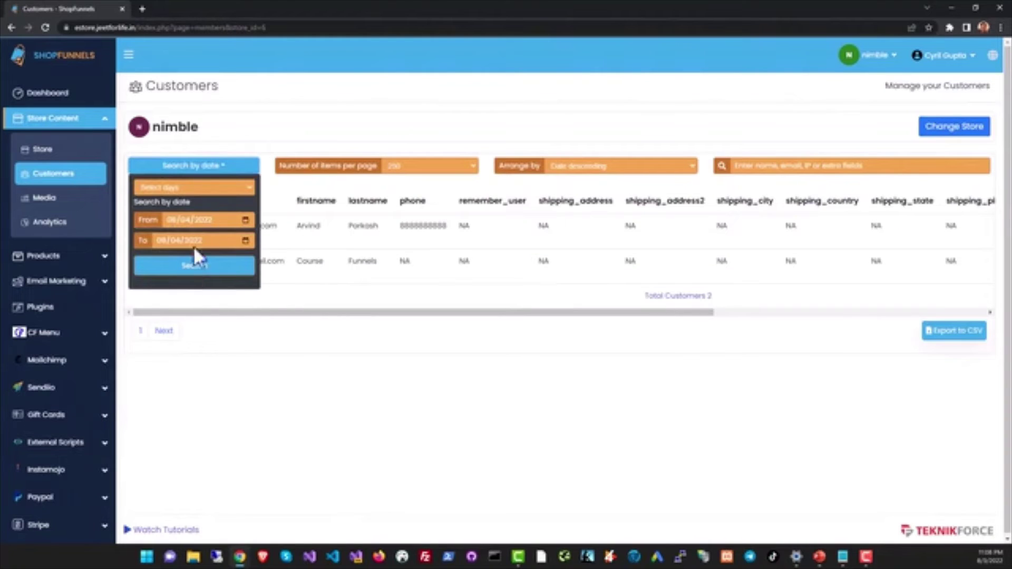
pyautogui.click(372, 371)
pyautogui.click(801, 167)
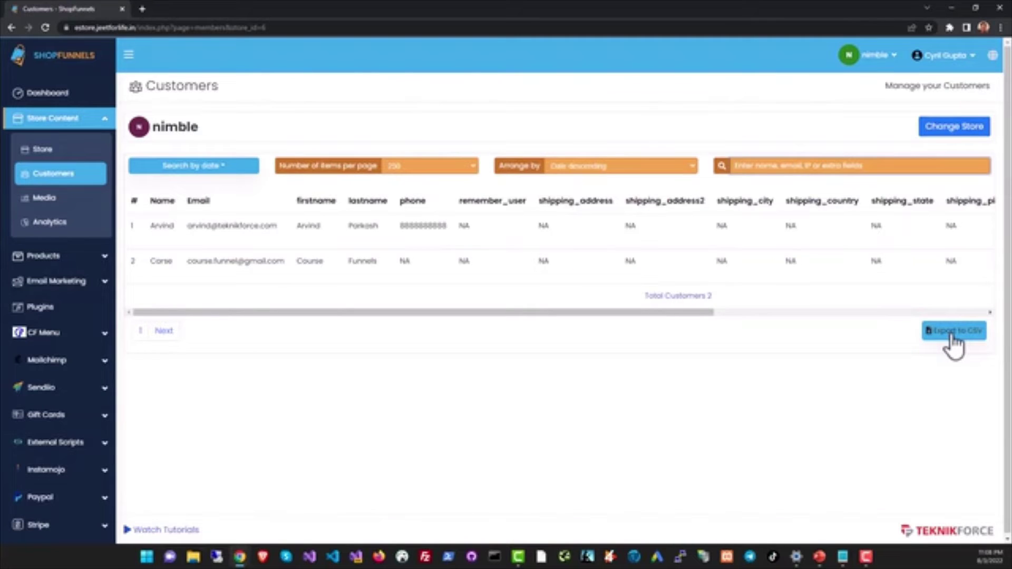
# Open the nimble store's media library, check its file upload area and return to the stored files
pyautogui.click(64, 203)
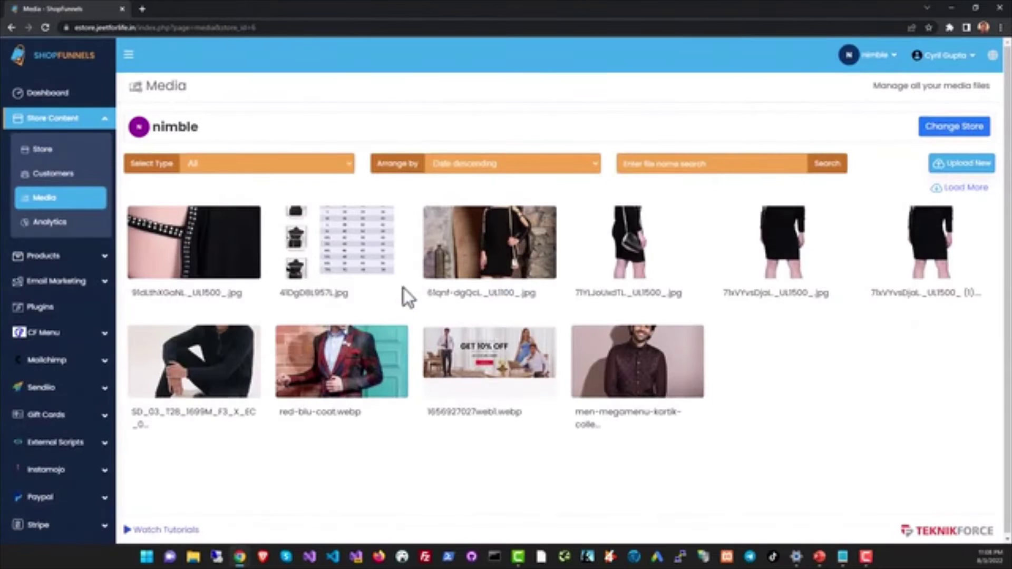
pyautogui.click(961, 168)
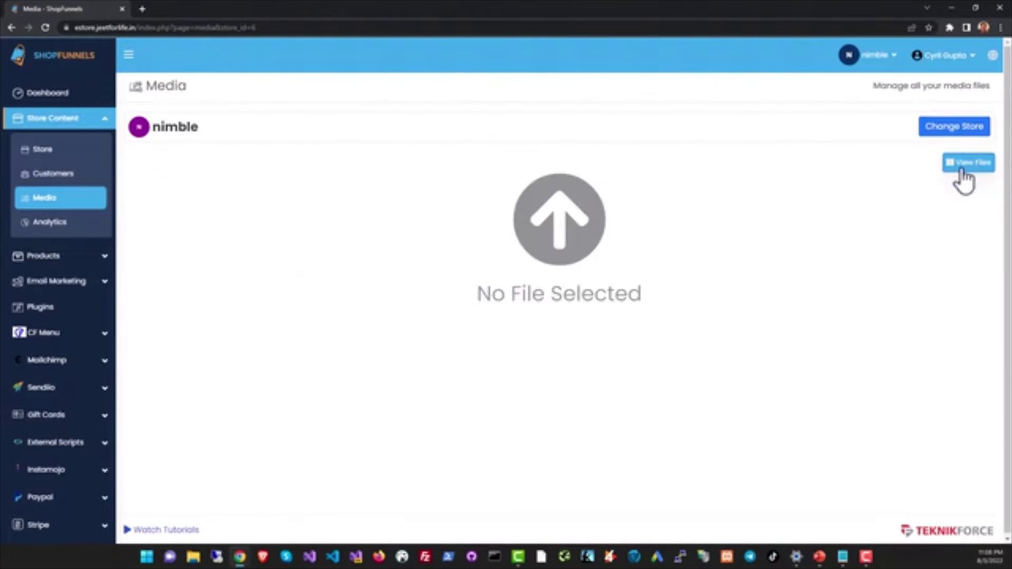
pyautogui.click(969, 167)
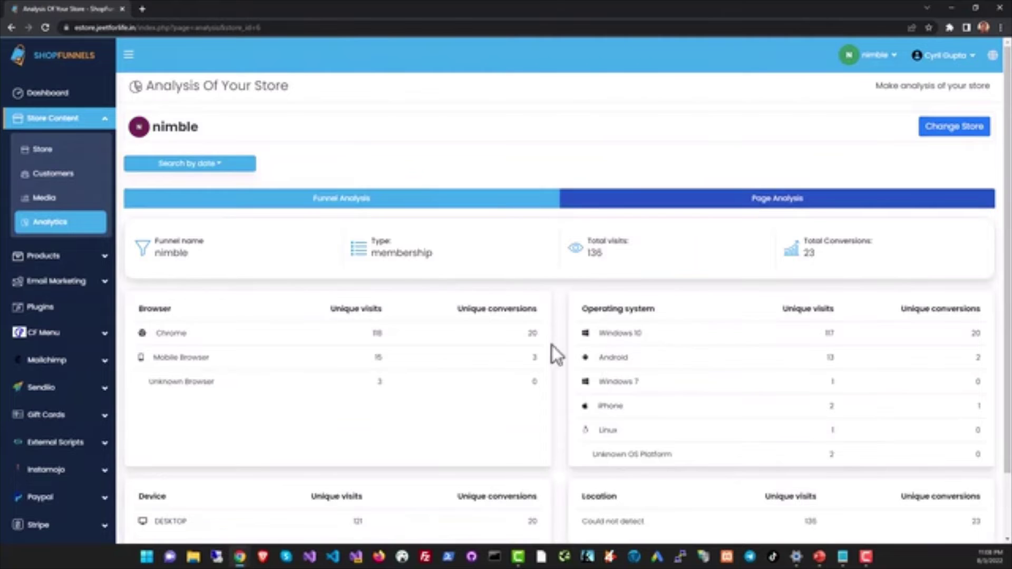
# Examine the nimble store's analytics for visits and conversions by browser, operating system, device and location
pyautogui.scroll(-2, 514, 327)
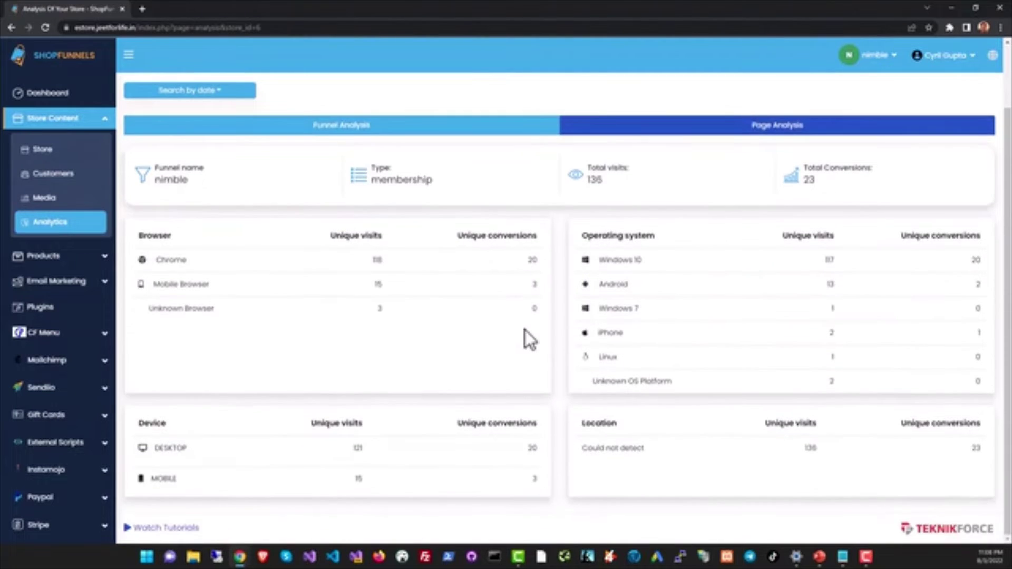
pyautogui.scroll(2, 531, 331)
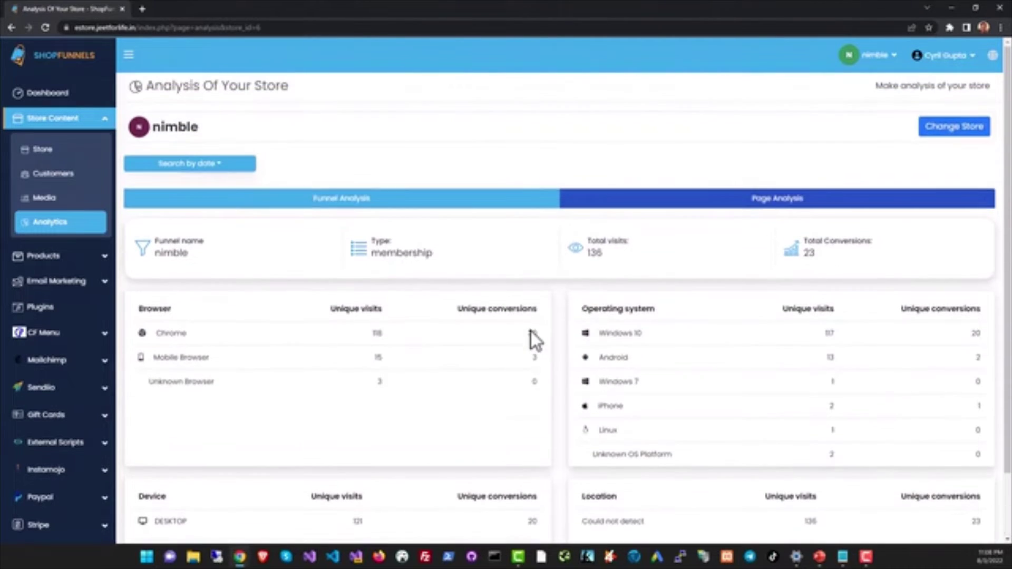
pyautogui.moveTo(618, 333); pyautogui.dragTo(663, 412)
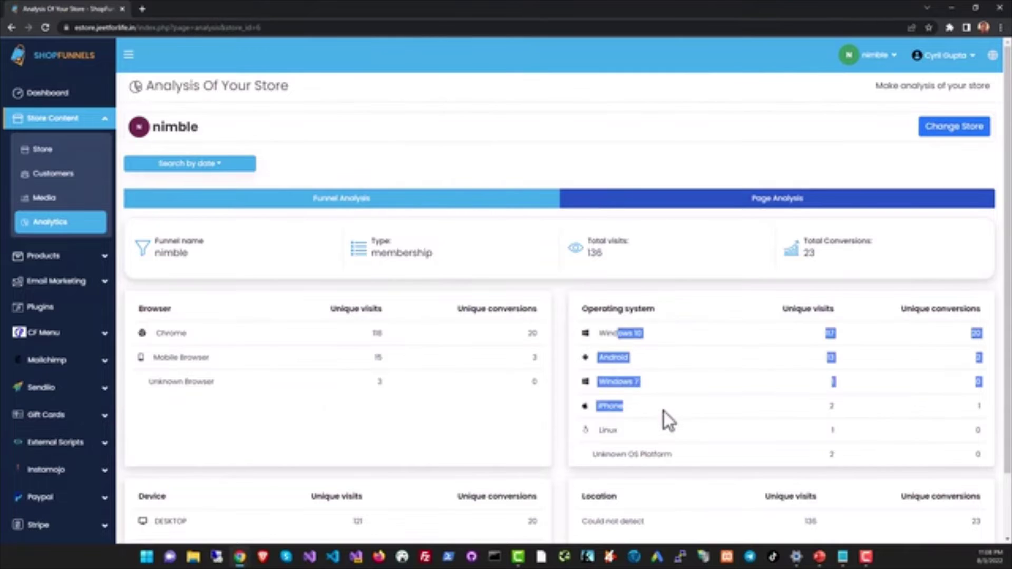
pyautogui.click(663, 411)
pyautogui.scroll(-2, 416, 366)
pyautogui.scroll(2, 415, 365)
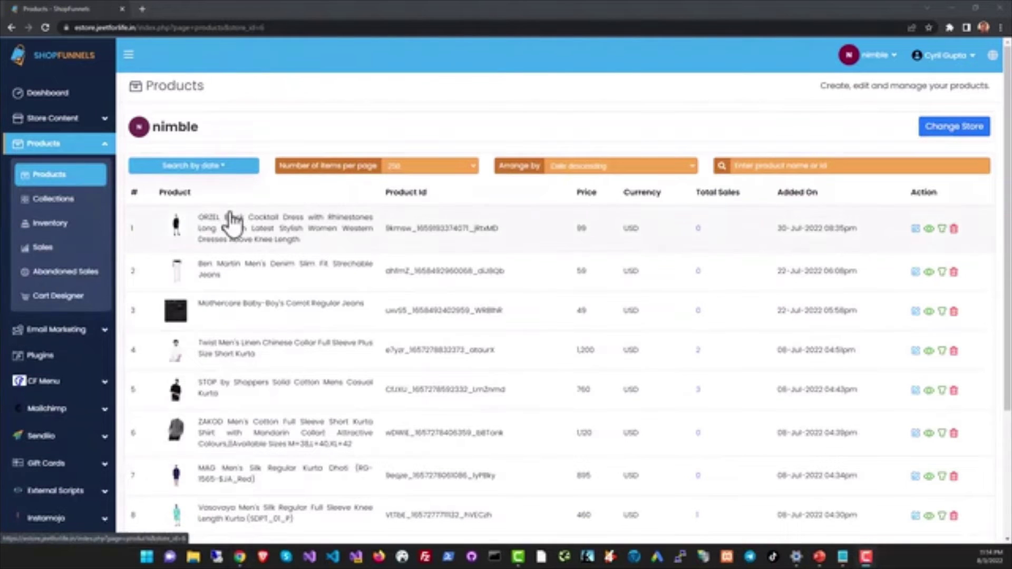
# Look through the nimble store's product list and its option for adding a product
pyautogui.scroll(-3, 327, 261)
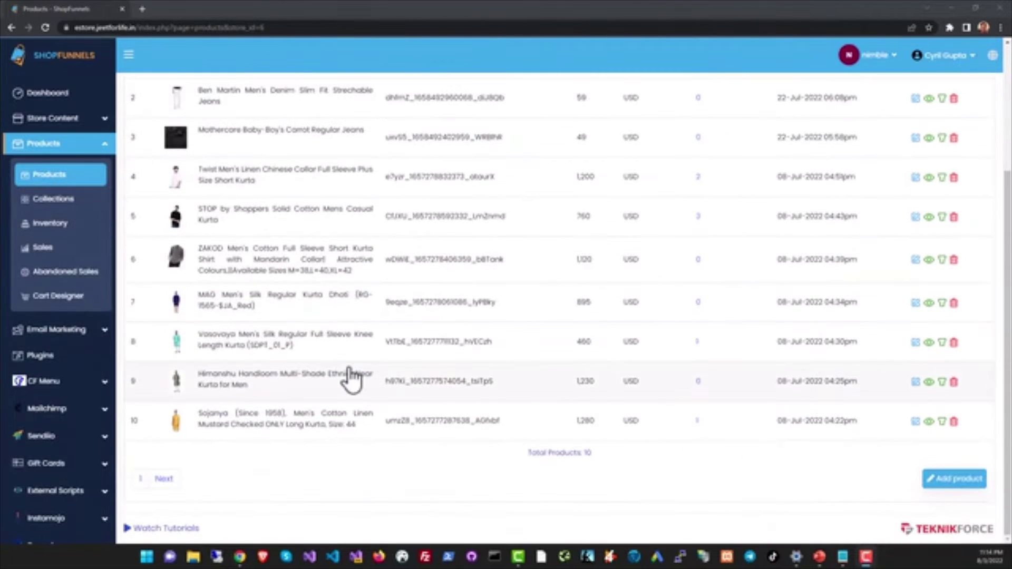
pyautogui.scroll(3, 351, 380)
pyautogui.scroll(1, 354, 369)
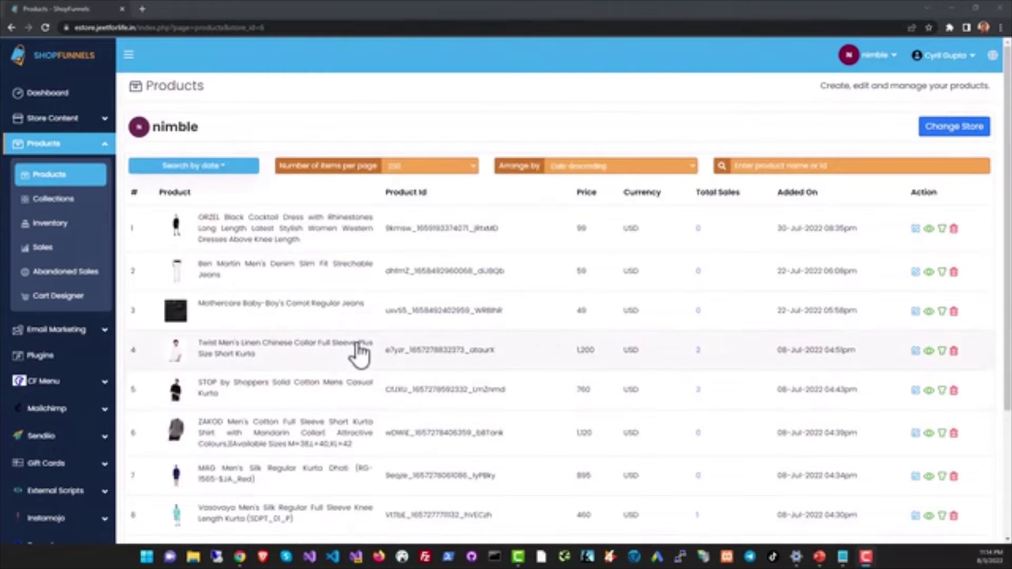
pyautogui.scroll(-3, 355, 355)
pyautogui.scroll(-1, 295, 211)
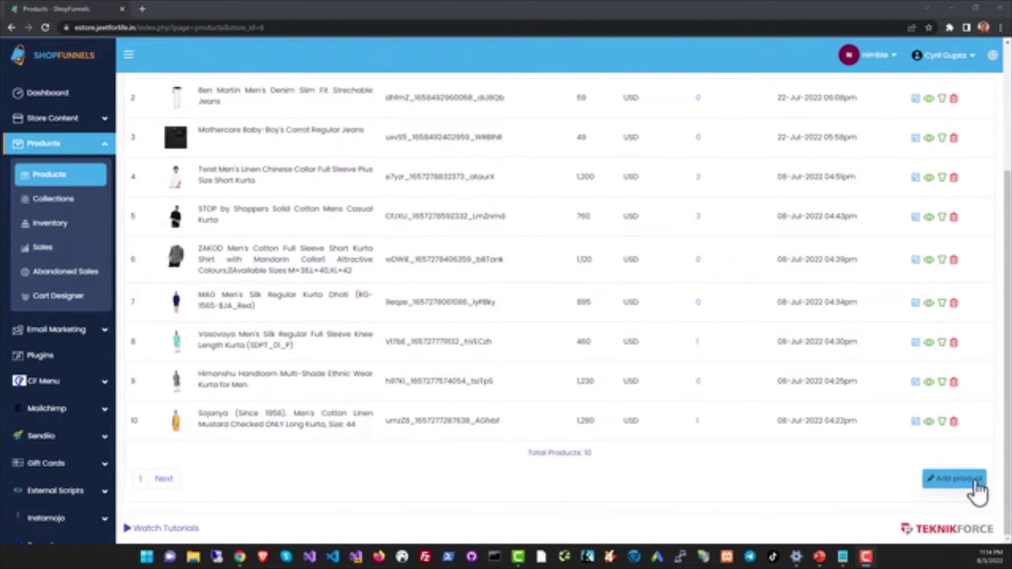
pyautogui.scroll(3, 893, 295)
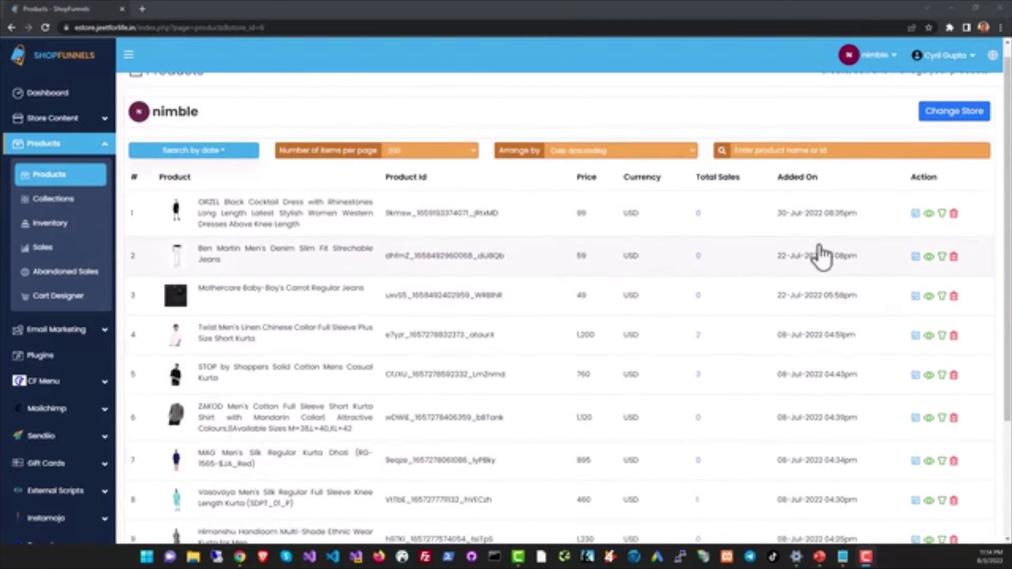
# Open the ORZEL Black Cocktail Dress for editing and check its default product page options, title and description
pyautogui.click(916, 217)
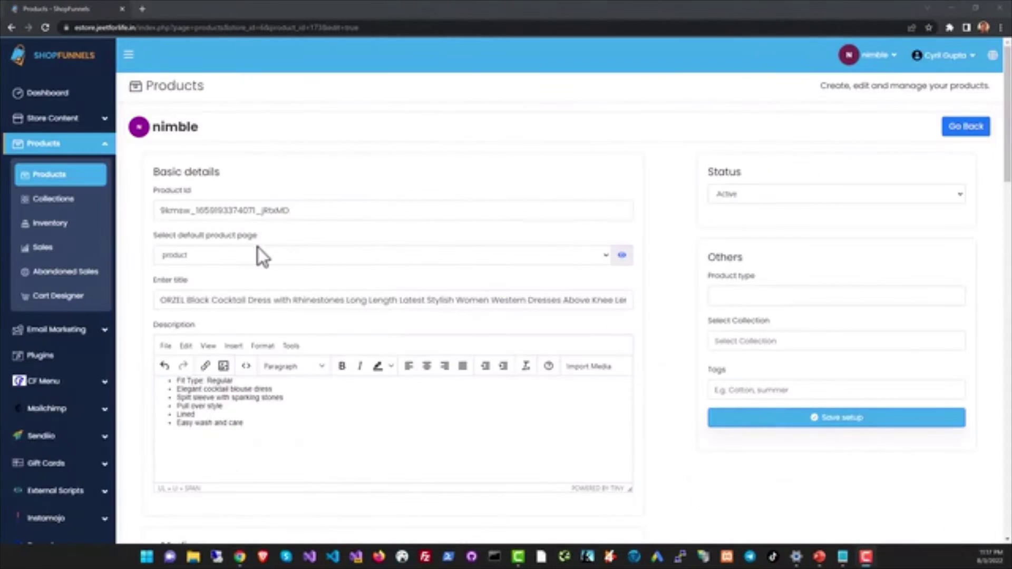
pyautogui.scroll(-2, 266, 264)
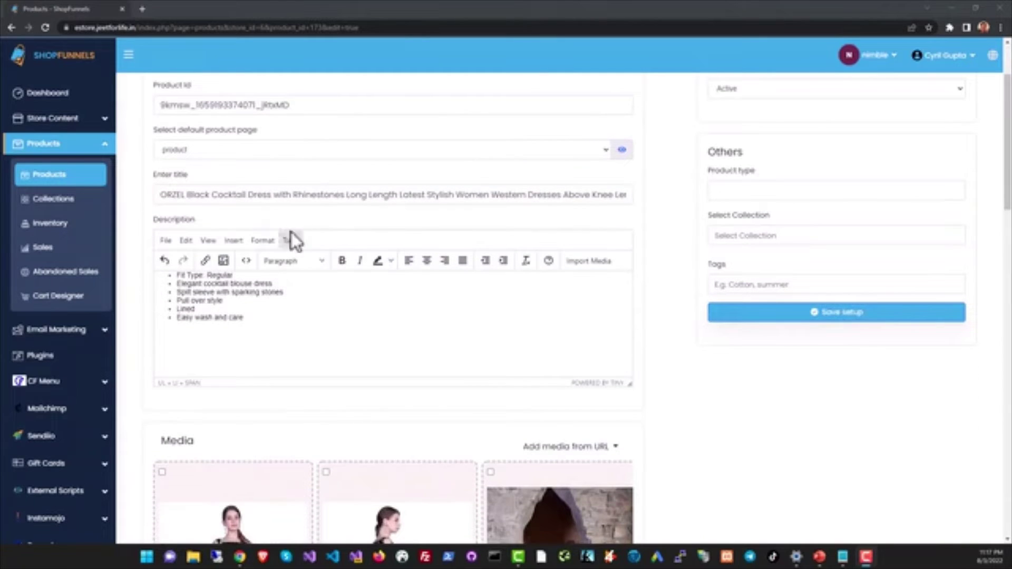
pyautogui.scroll(2, 221, 184)
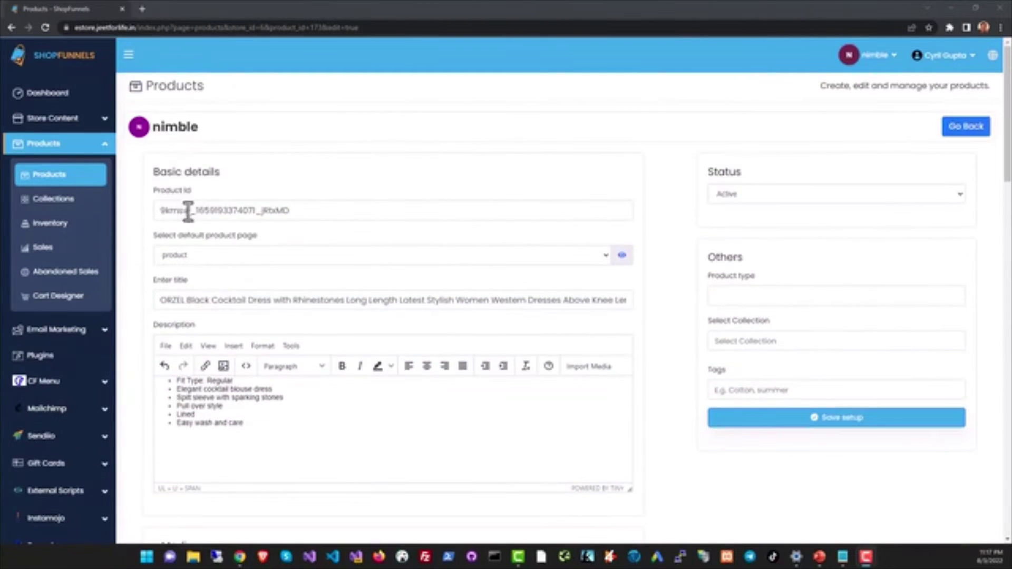
pyautogui.click(217, 255)
pyautogui.click(217, 255)
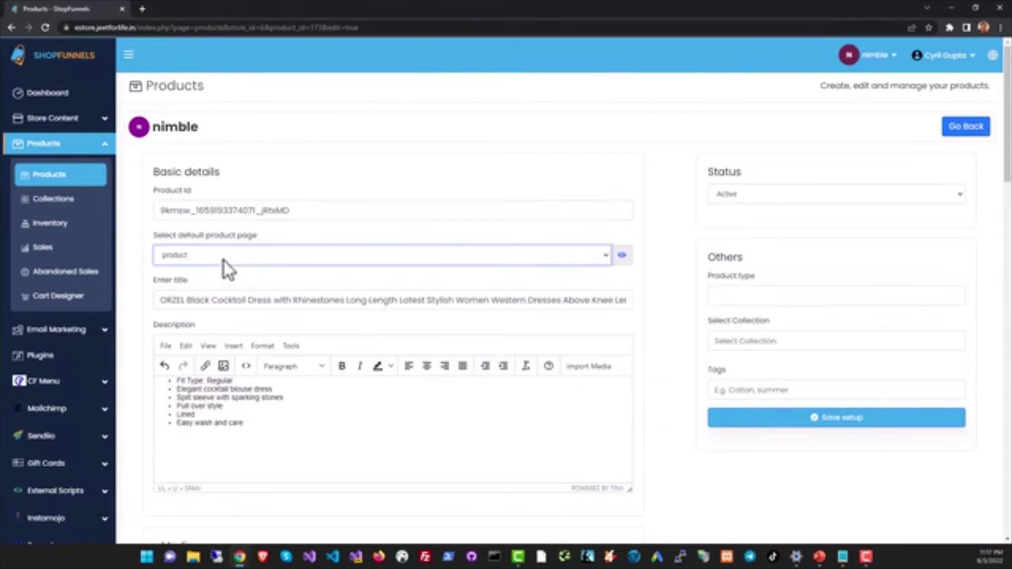
pyautogui.click(225, 256)
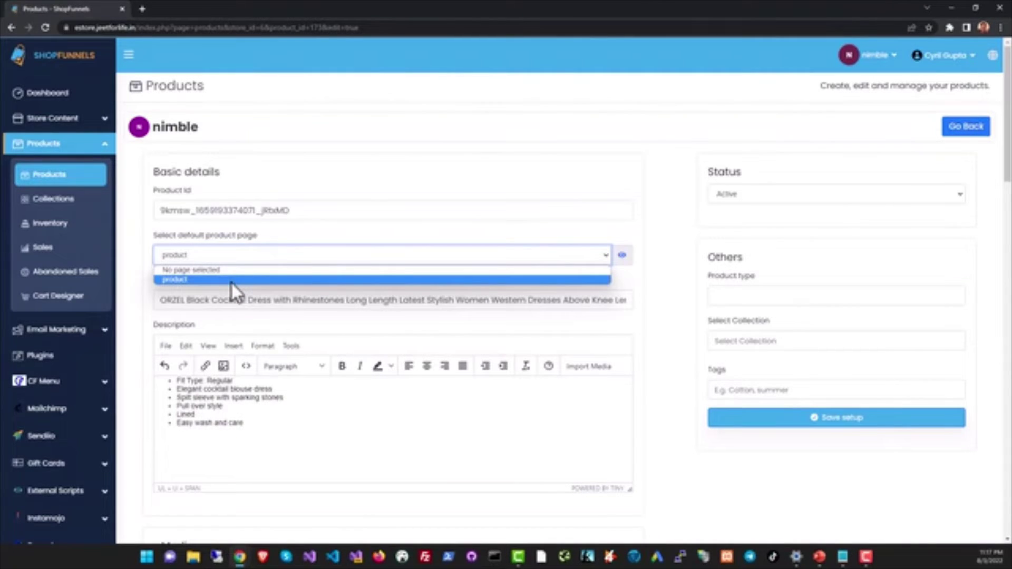
pyautogui.click(282, 309)
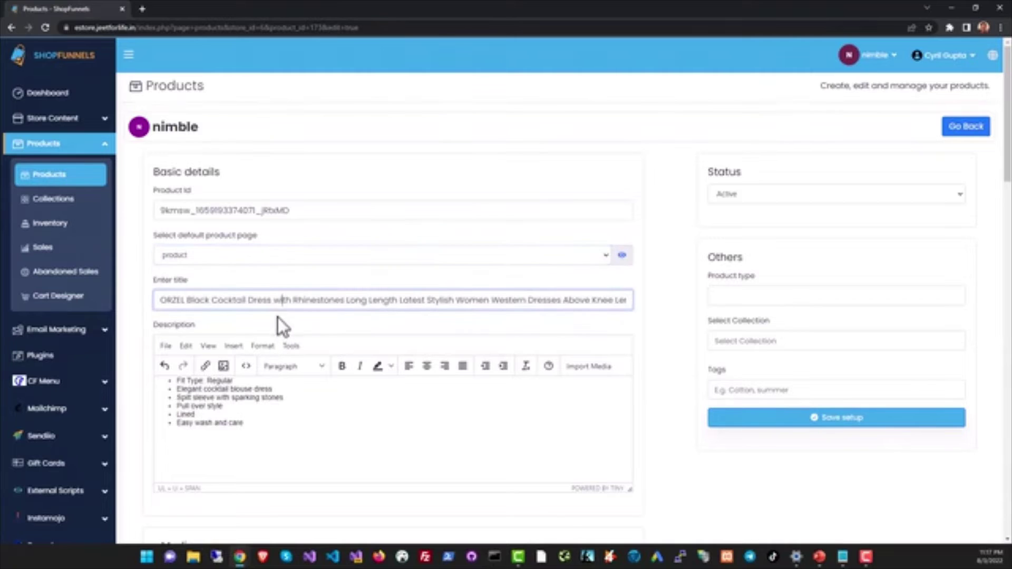
pyautogui.scroll(-2, 280, 321)
pyautogui.moveTo(271, 332); pyautogui.dragTo(162, 274)
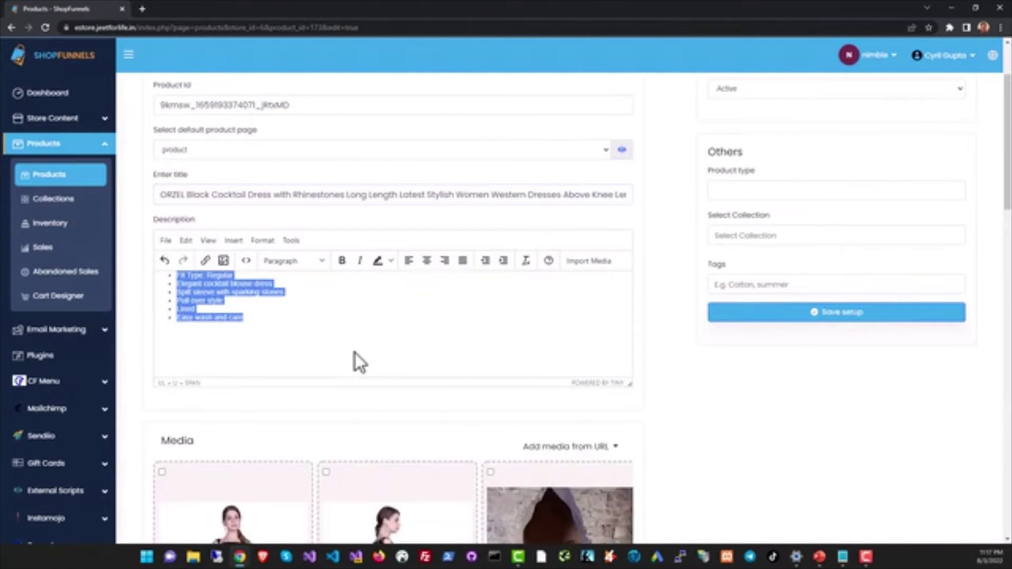
# Review the dress's media, pricing and inventory settings, including the choices for number of items in a single order
pyautogui.scroll(-6, 355, 354)
pyautogui.moveTo(330, 419); pyautogui.dragTo(274, 403)
pyautogui.scroll(-4, 283, 334)
pyautogui.scroll(-3, 306, 362)
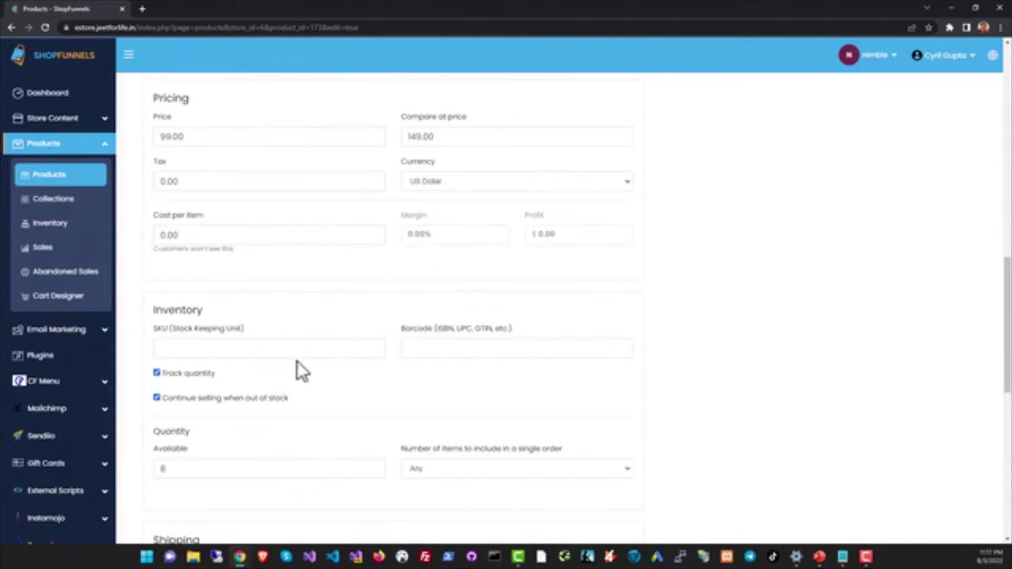
pyautogui.scroll(-1, 290, 326)
pyautogui.scroll(-3, 348, 321)
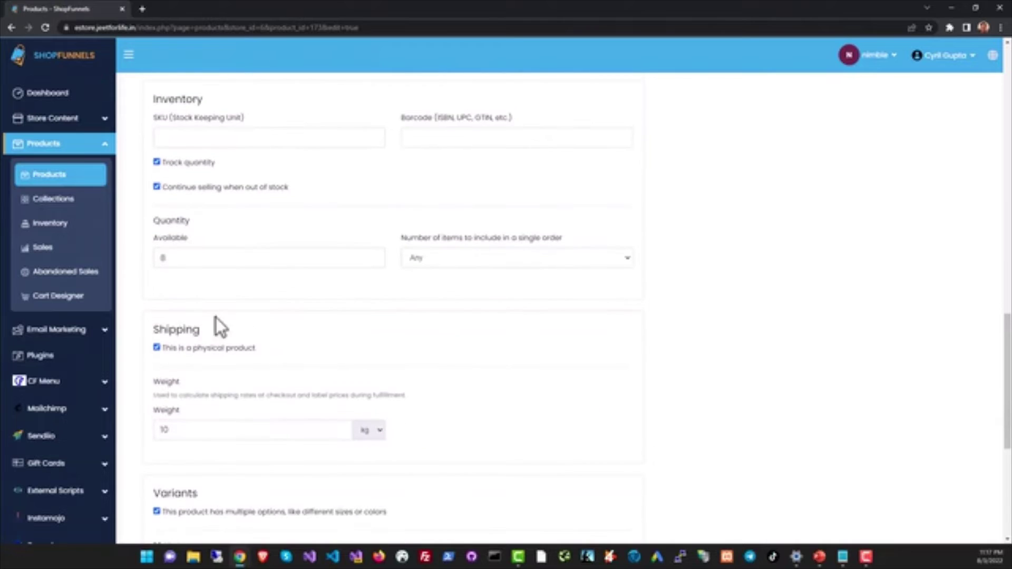
pyautogui.click(479, 260)
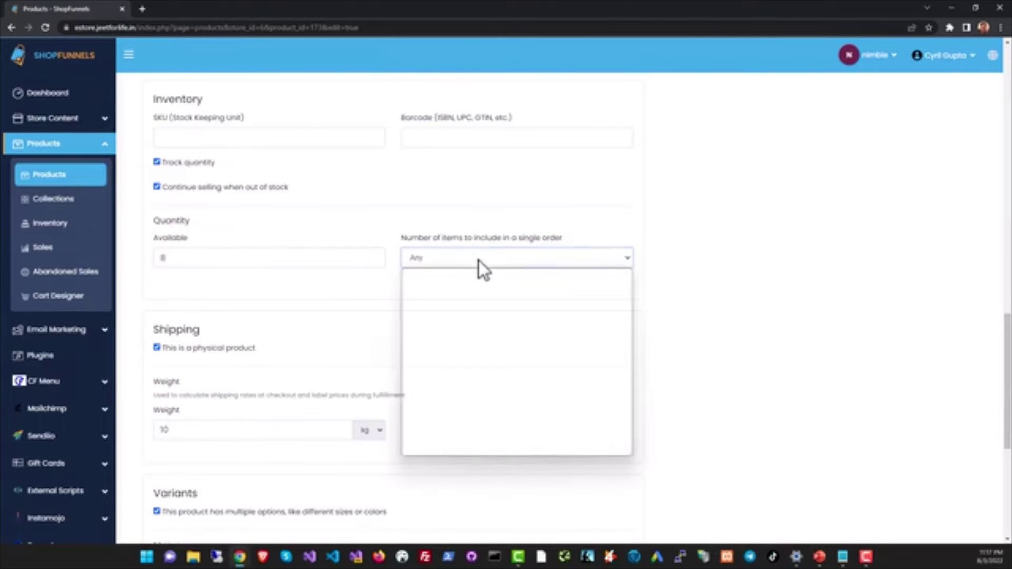
pyautogui.click(706, 290)
# Review the dress's shipping settings and the price, quantity and SKU fields of its size variants
pyautogui.scroll(-2, 163, 258)
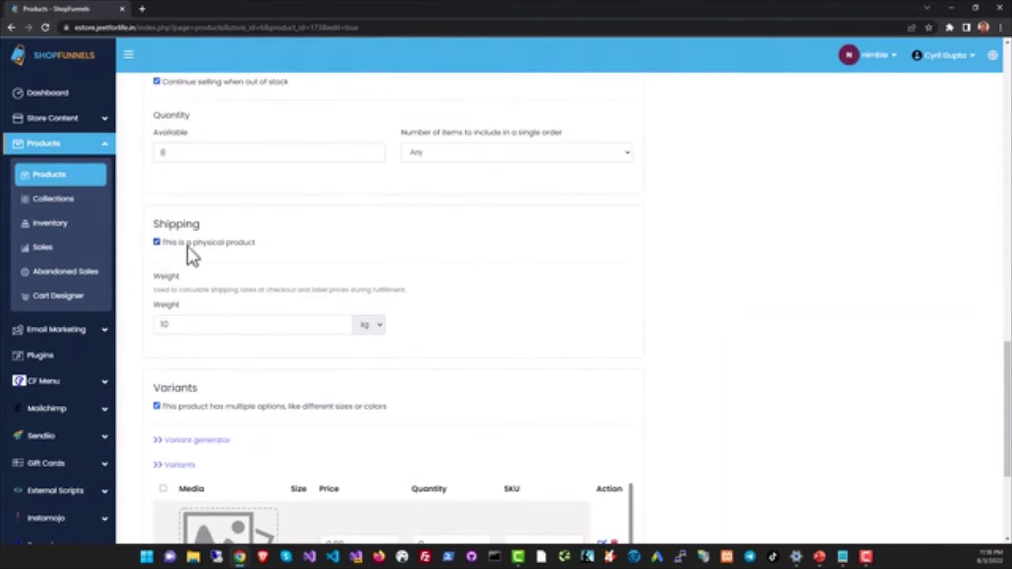
pyautogui.scroll(-3, 267, 290)
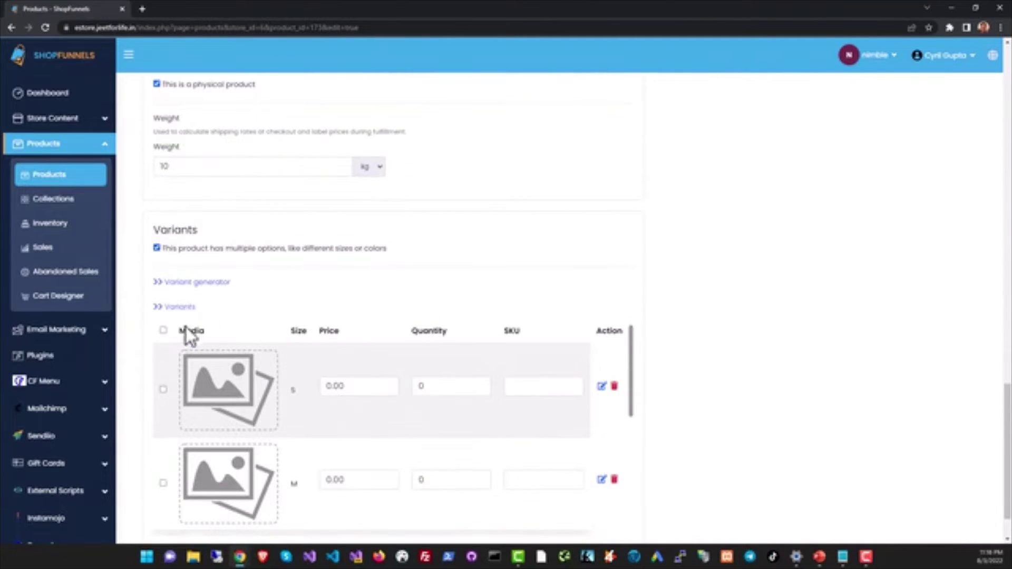
pyautogui.scroll(-2, 295, 371)
pyautogui.scroll(-3, 298, 379)
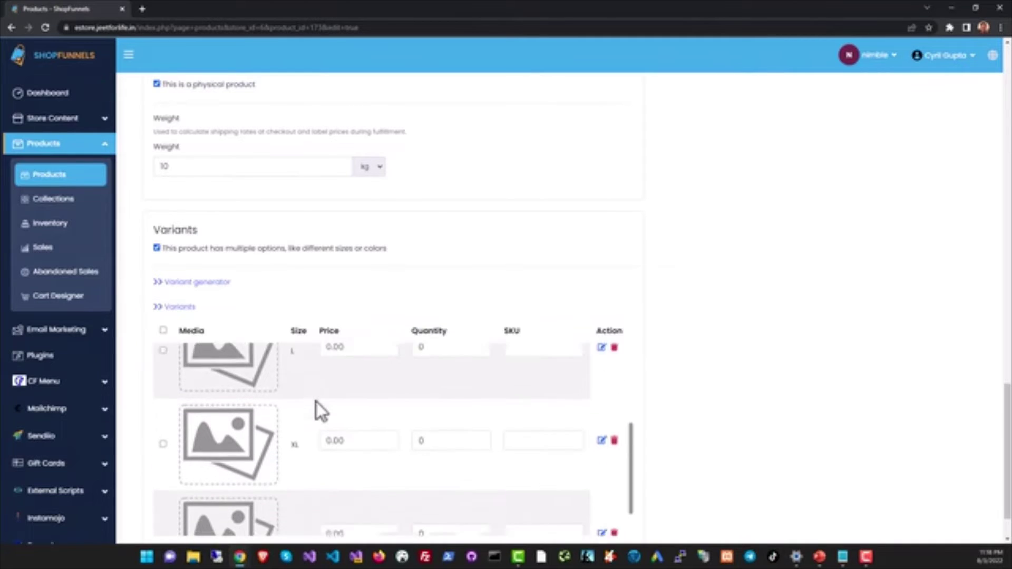
pyautogui.scroll(5, 378, 454)
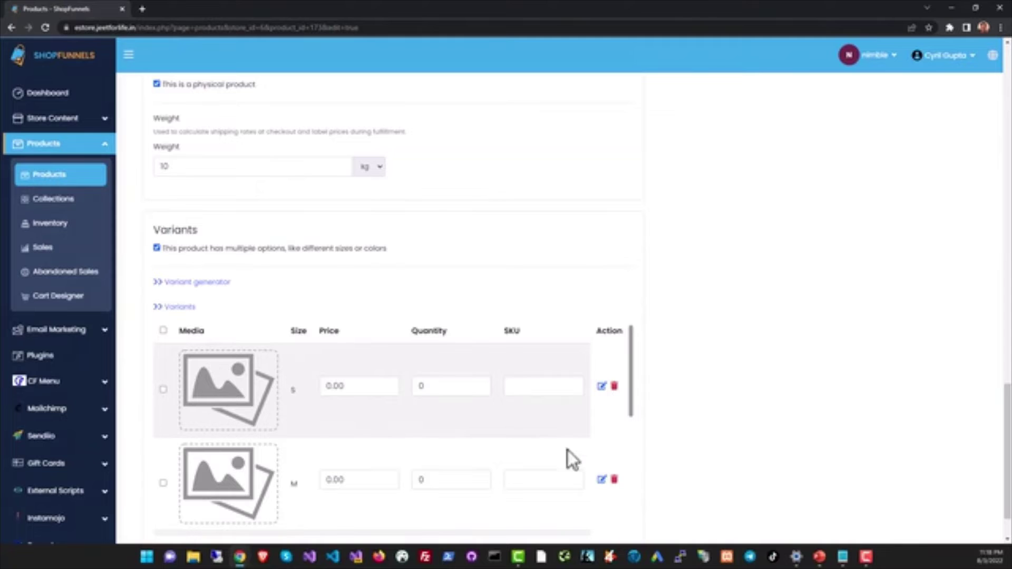
pyautogui.scroll(-5, 533, 469)
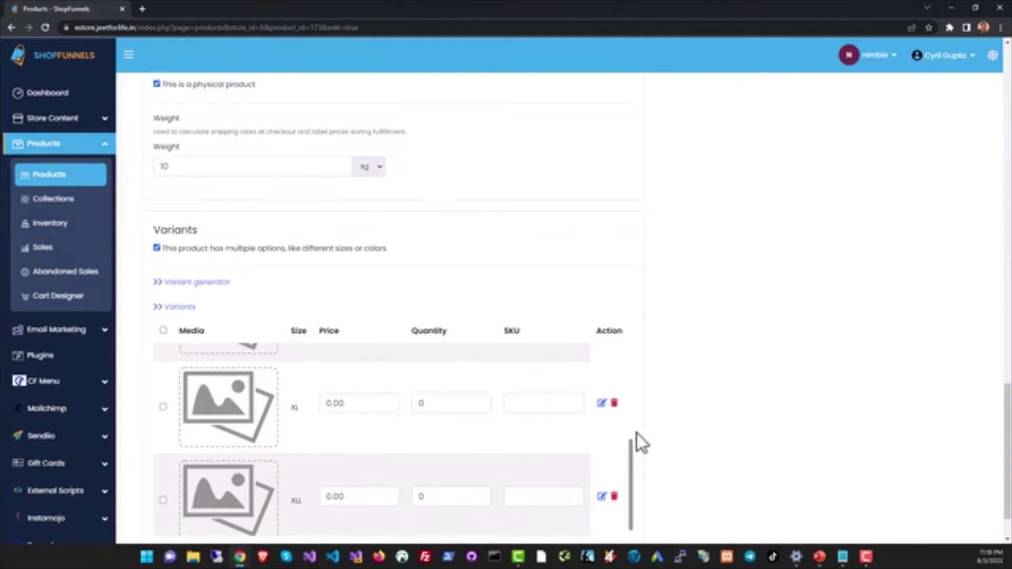
pyautogui.scroll(3, 556, 438)
pyautogui.middleClick(683, 409)
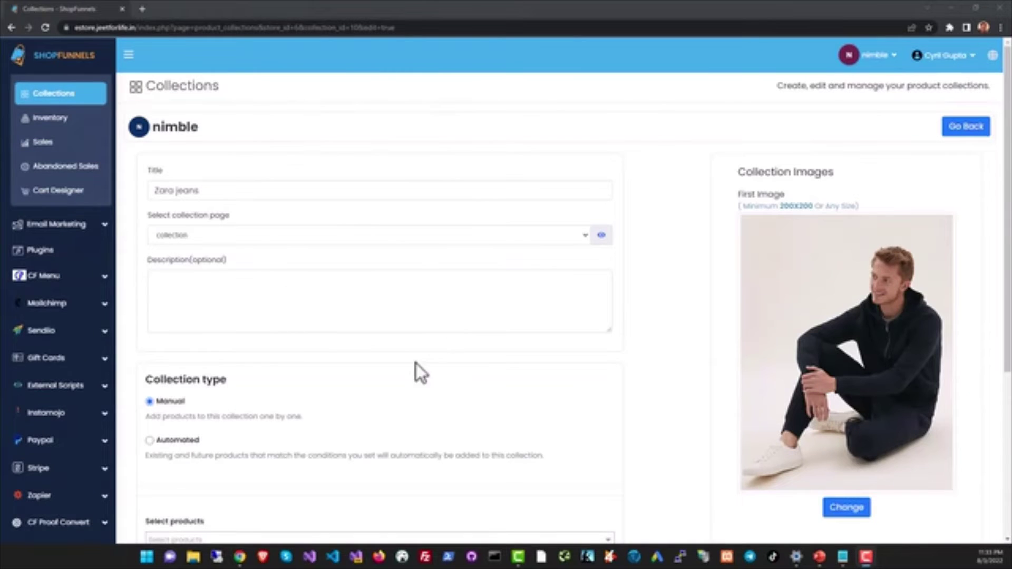
# Try the Automated collection type for the Zara jeans collection and switch it back to Manual
pyautogui.scroll(-1, 371, 359)
pyautogui.scroll(1, 371, 359)
pyautogui.click(150, 440)
pyautogui.scroll(-2, 158, 416)
pyautogui.click(150, 296)
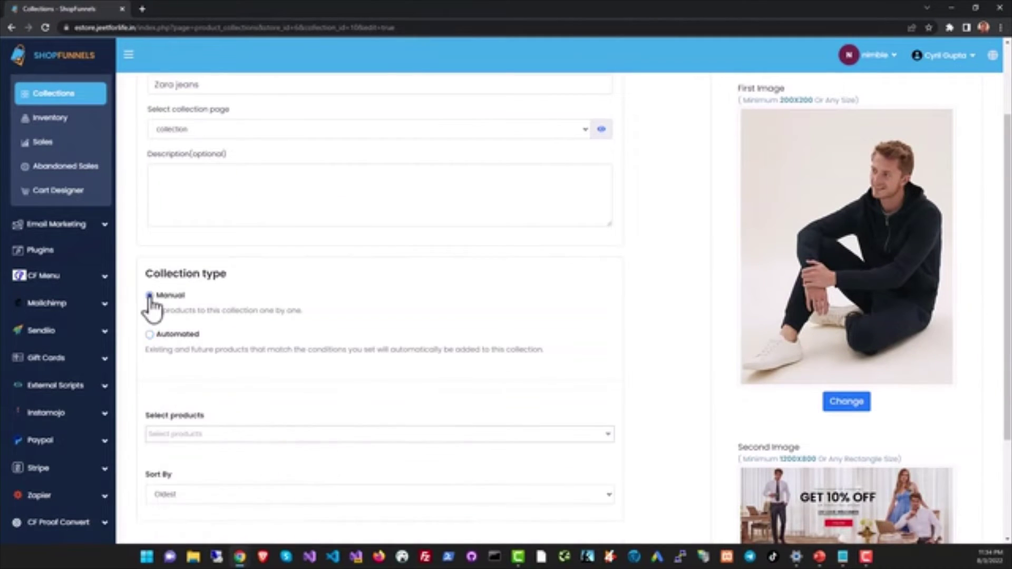
pyautogui.scroll(2, 202, 324)
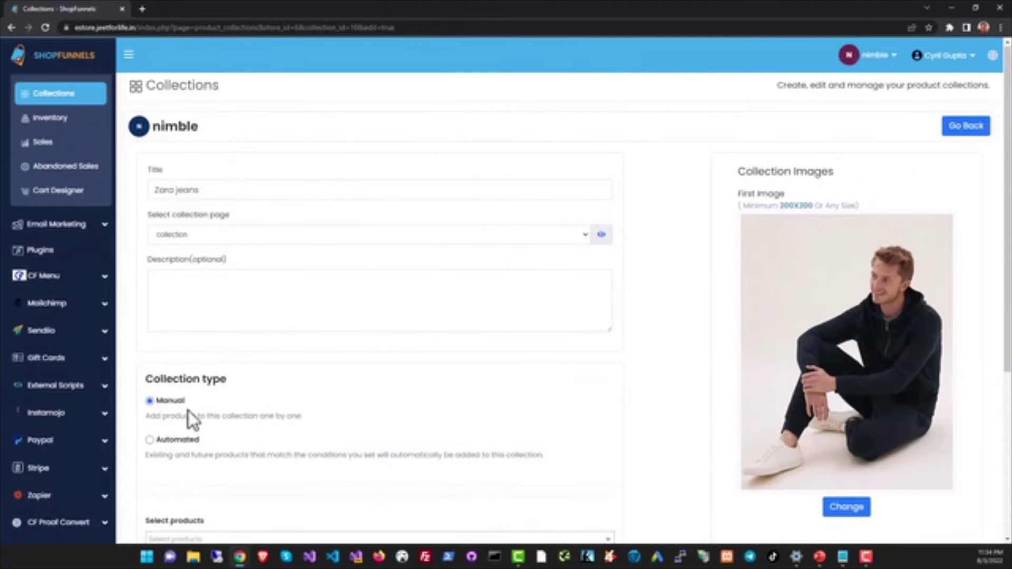
# Open the nimble store's inventory and examine its product variants and the field for editing the first product's available quantity
pyautogui.click(58, 118)
pyautogui.scroll(-2, 383, 293)
pyautogui.scroll(-5, 383, 292)
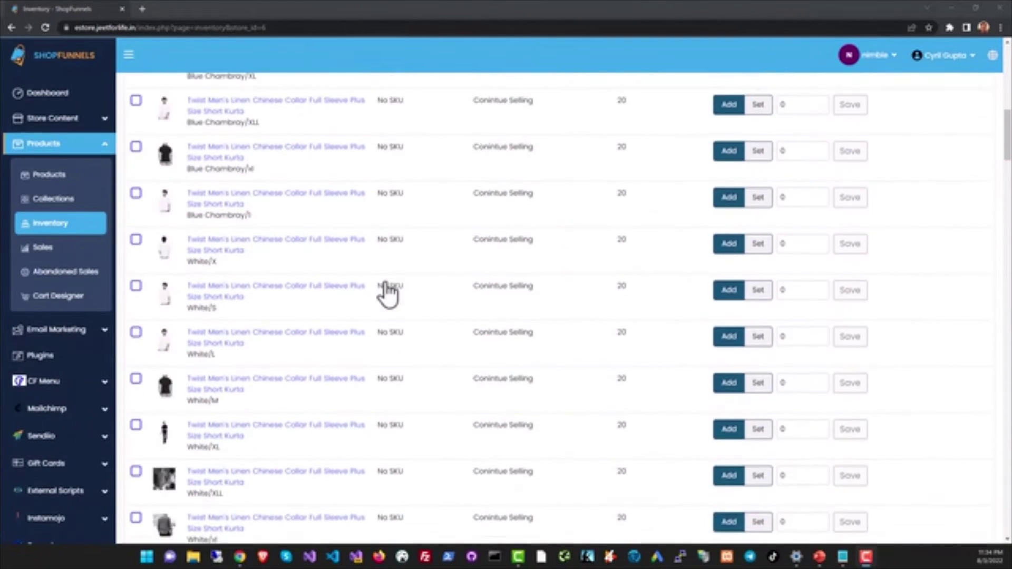
pyautogui.scroll(7, 387, 295)
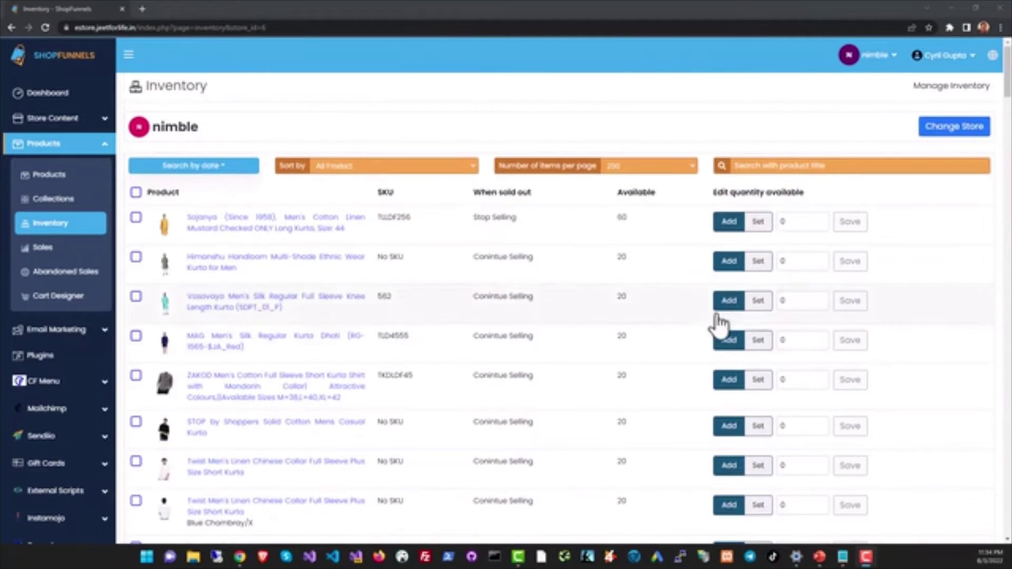
pyautogui.click(787, 224)
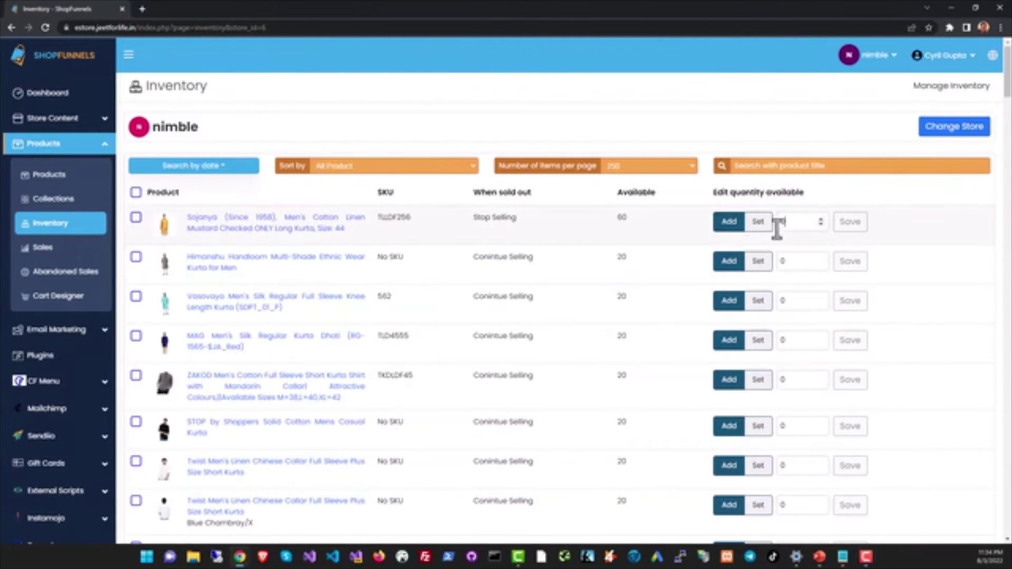
# Open the nimble store's product sales and look through the list of orders
pyautogui.click(79, 249)
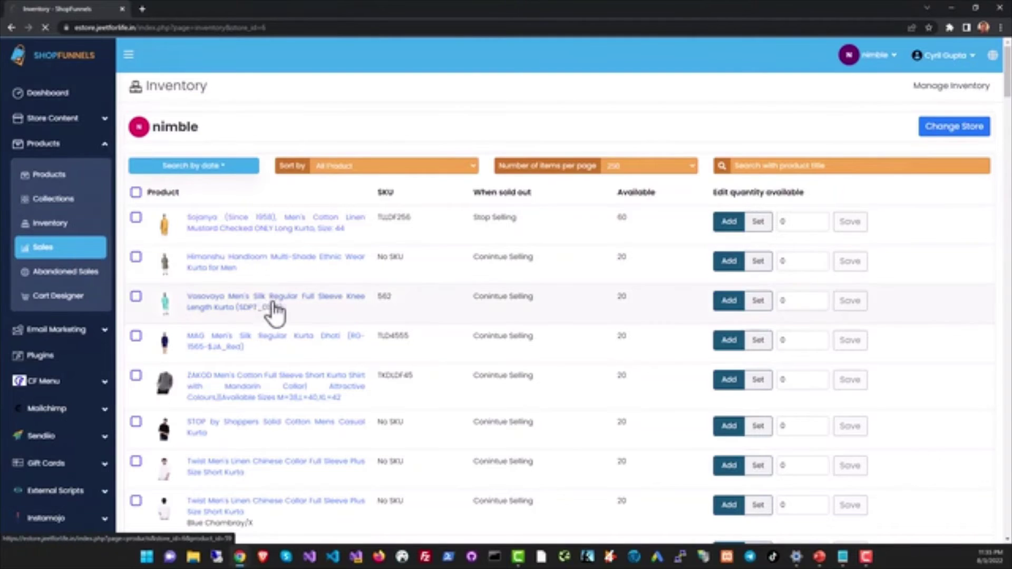
pyautogui.scroll(-3, 311, 298)
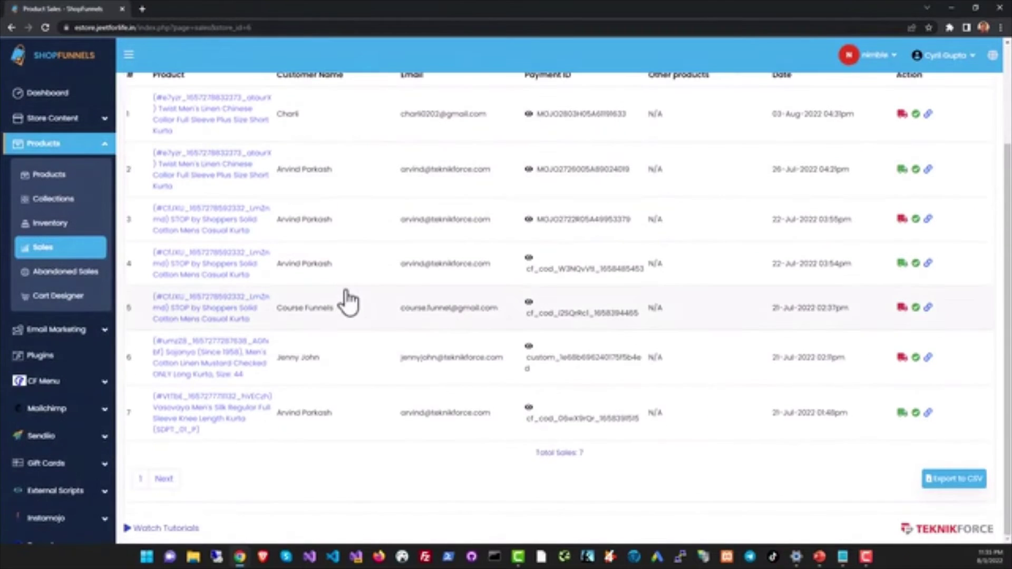
pyautogui.scroll(3, 348, 300)
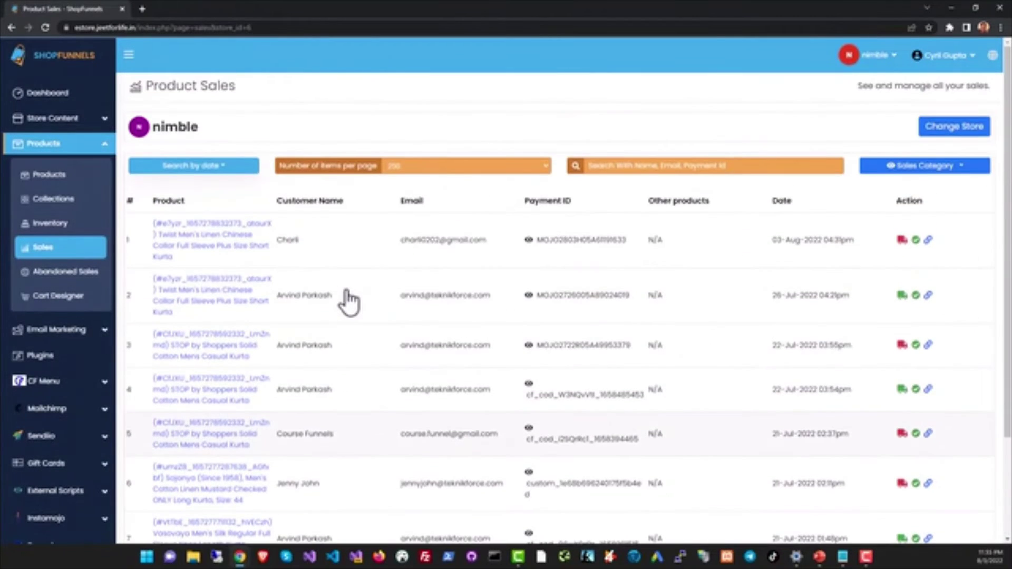
# Open the nimble store's cart designer and review the cart icon settings, including the icon design choices and button action options
pyautogui.click(84, 288)
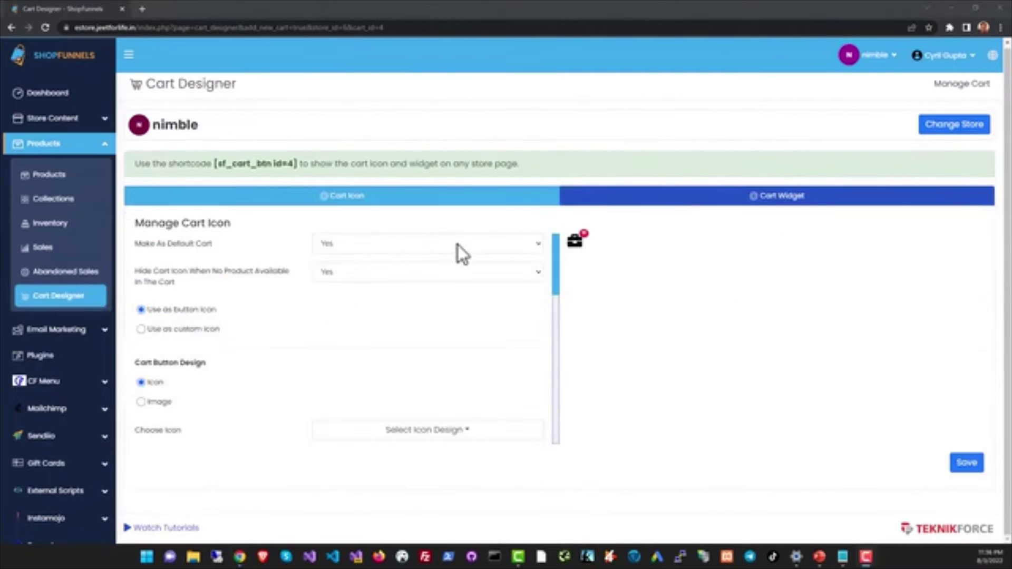
pyautogui.scroll(-2, 468, 296)
pyautogui.click(460, 332)
pyautogui.scroll(-1, 419, 369)
pyautogui.click(369, 348)
pyautogui.scroll(-3, 316, 240)
pyautogui.scroll(4, 515, 345)
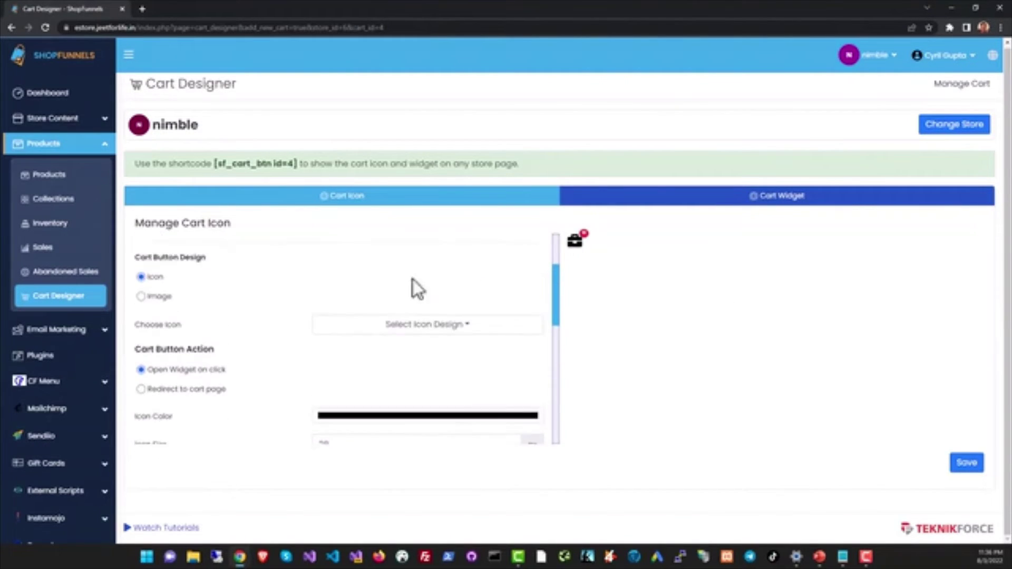
pyautogui.scroll(2, 448, 275)
# Review the cart widget's settings, from the widget and header options down to the footer text and colors
pyautogui.click(713, 216)
pyautogui.scroll(-6, 422, 327)
pyautogui.scroll(-3, 348, 369)
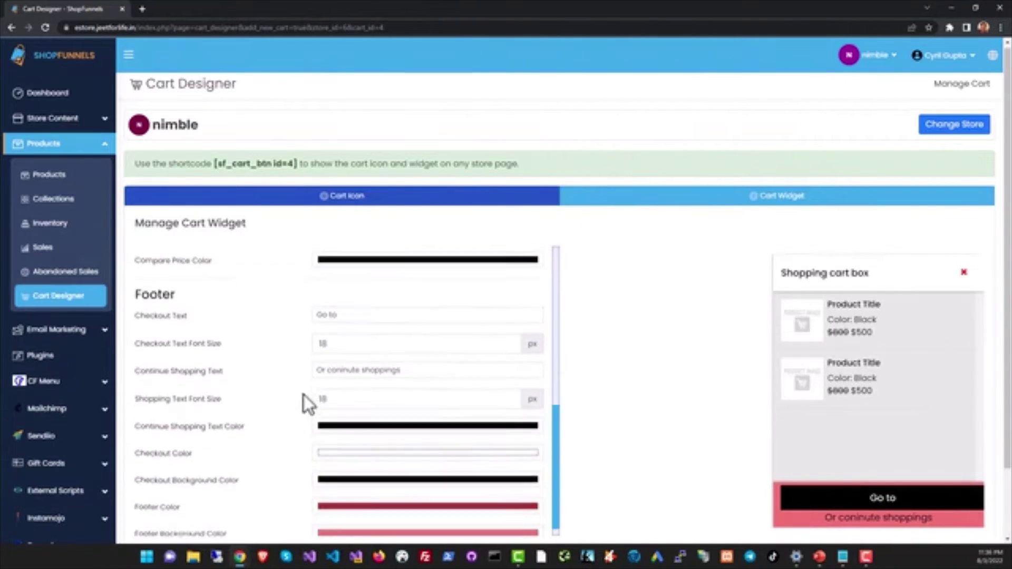
pyautogui.scroll(4, 355, 377)
pyautogui.scroll(-2, 397, 500)
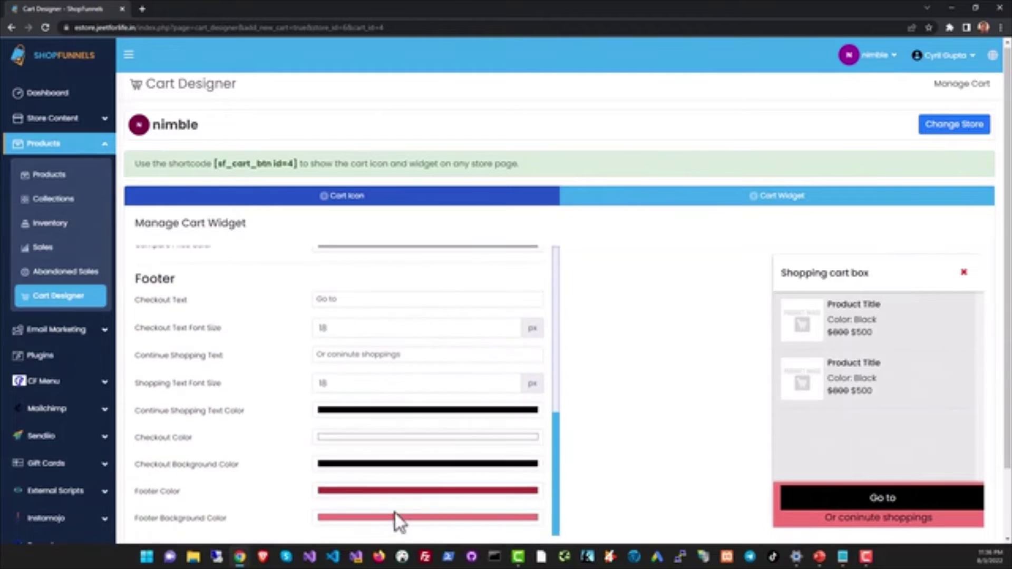
pyautogui.scroll(8, 445, 464)
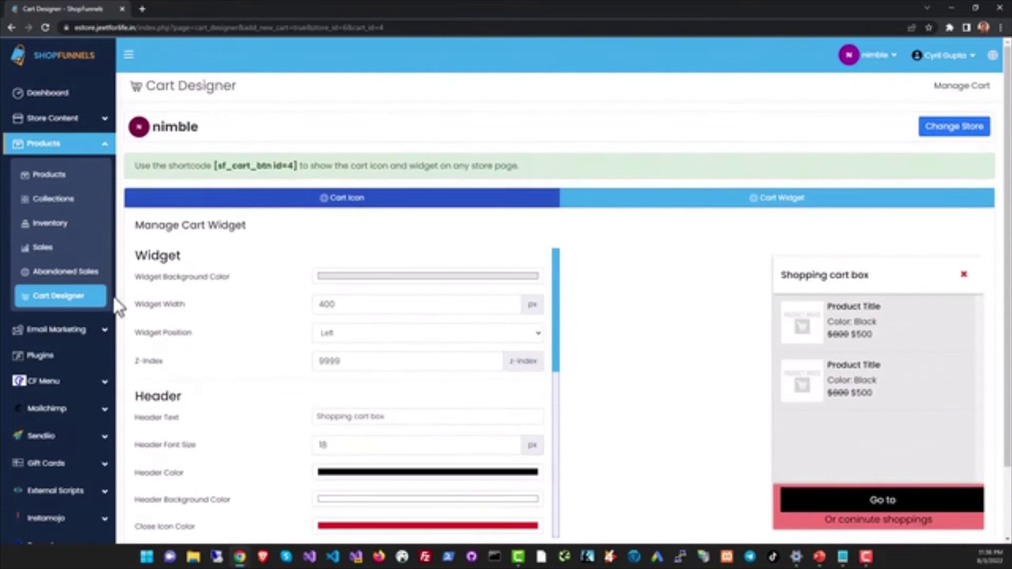
# View the email marketing lists and examine the mail composition form with its SMTP and recipient list choices
pyautogui.click(84, 334)
pyautogui.click(80, 362)
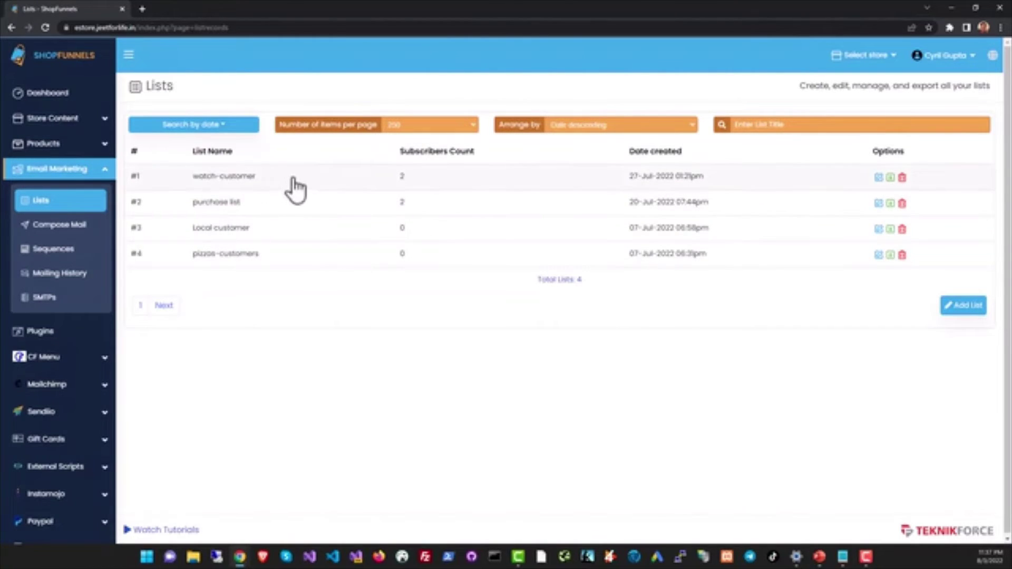
pyautogui.click(84, 225)
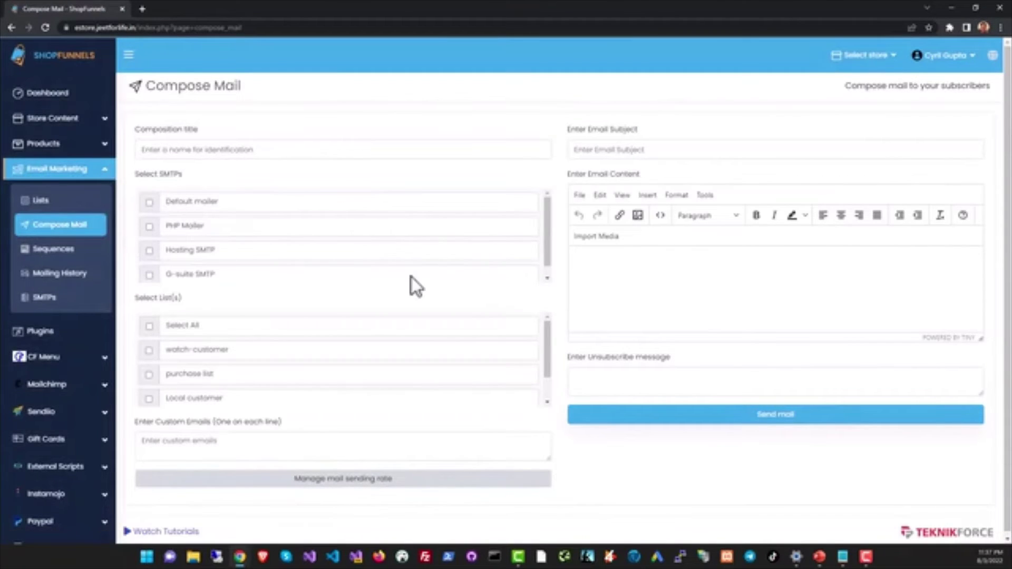
pyautogui.scroll(-1, 550, 317)
pyautogui.scroll(-1, 600, 349)
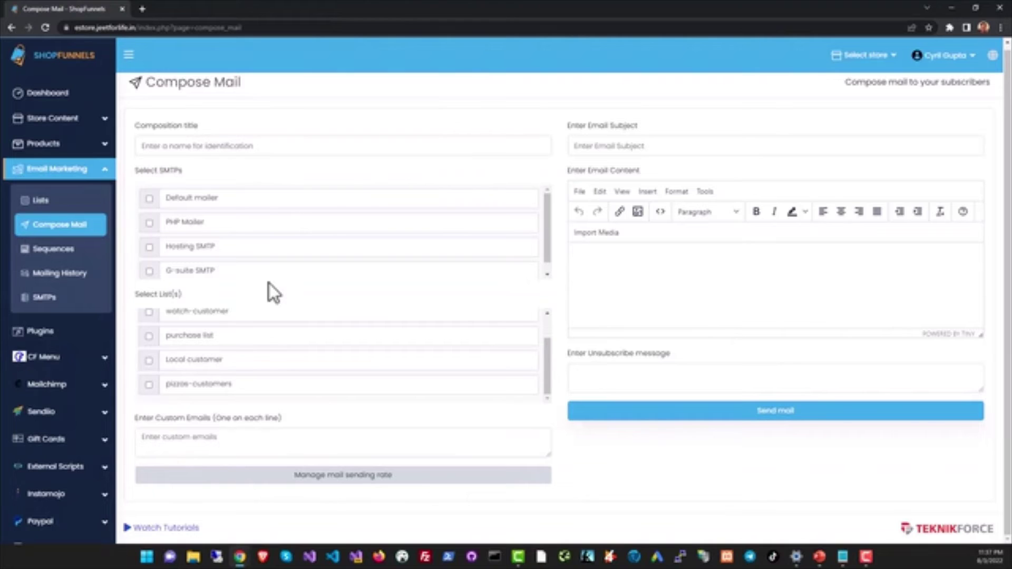
# Look through the email marketing records for sequences, mailing history and SMTPs
pyautogui.click(67, 251)
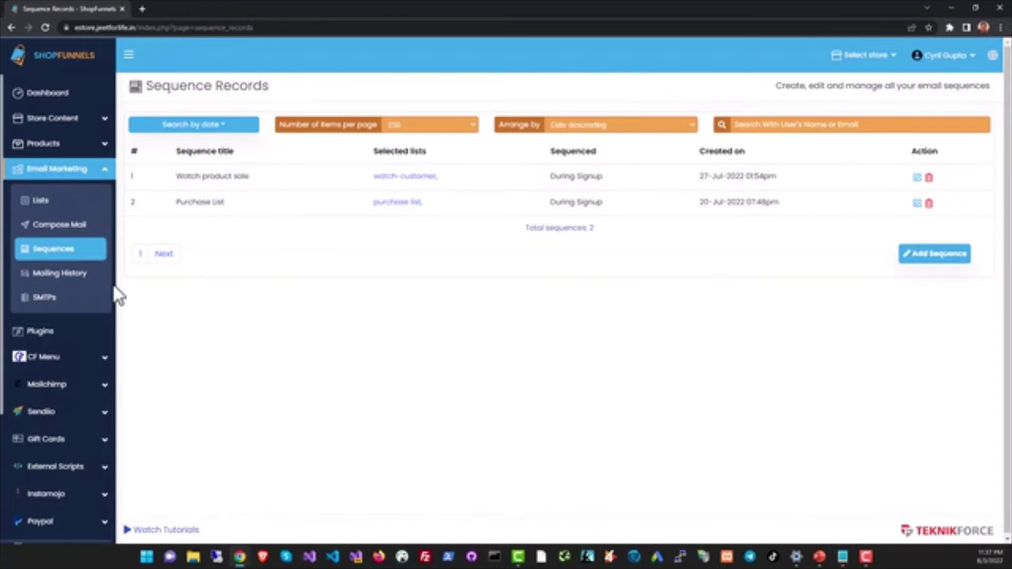
pyautogui.click(50, 298)
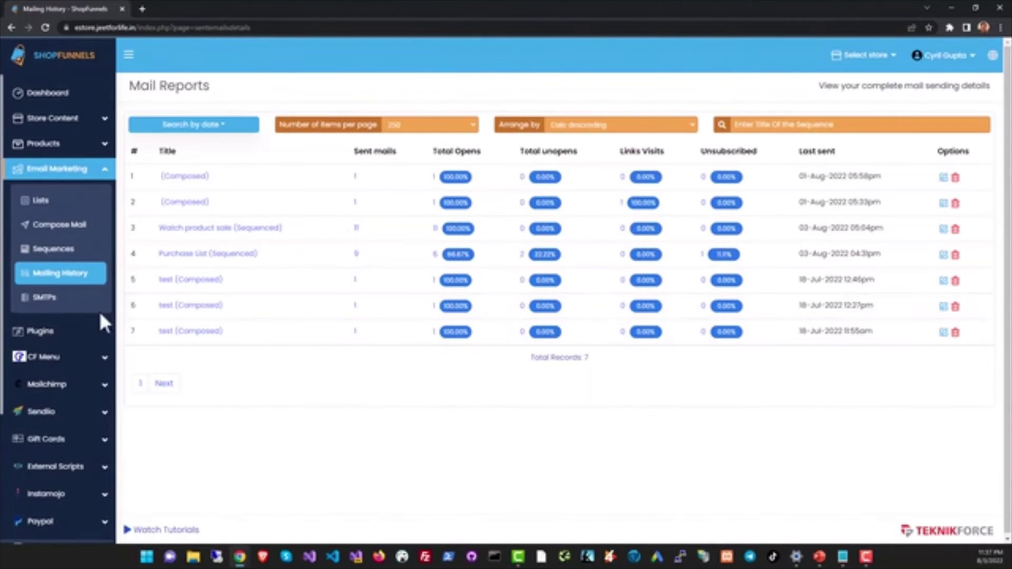
pyautogui.click(79, 299)
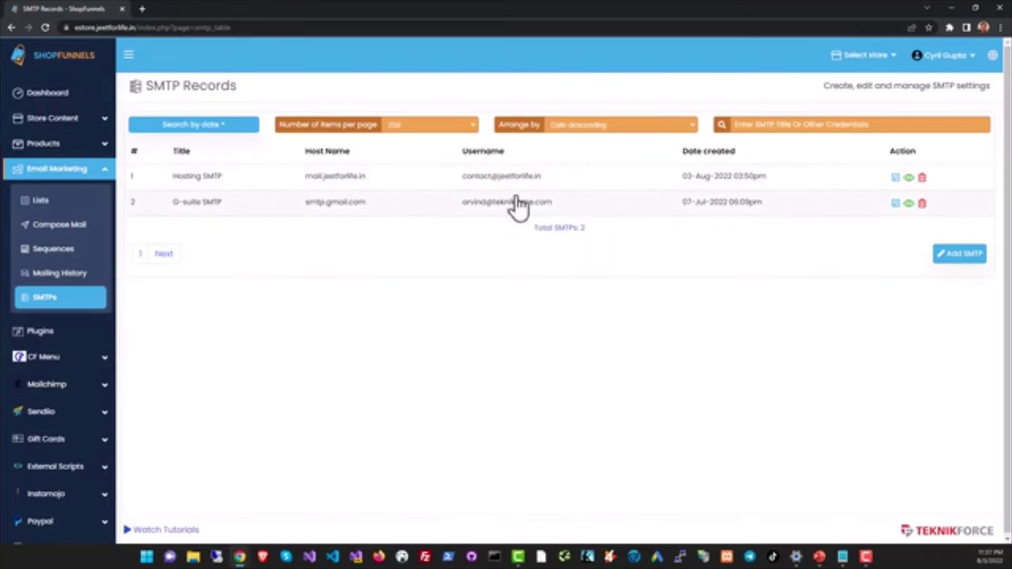
# Look over the options offered by the Sendiio, Gift Cards and External Scripts plugins
pyautogui.scroll(-3, 92, 335)
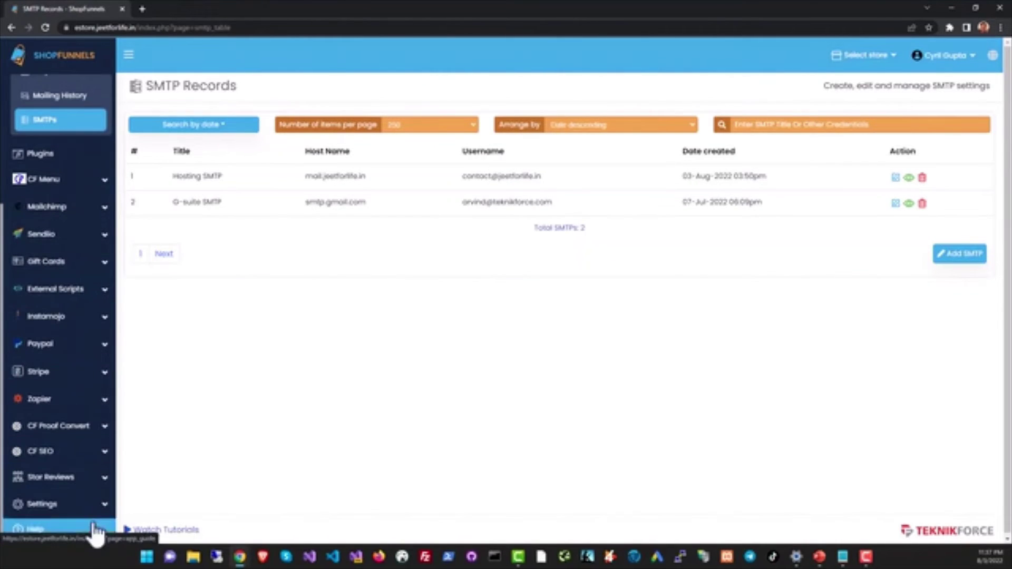
pyautogui.click(73, 239)
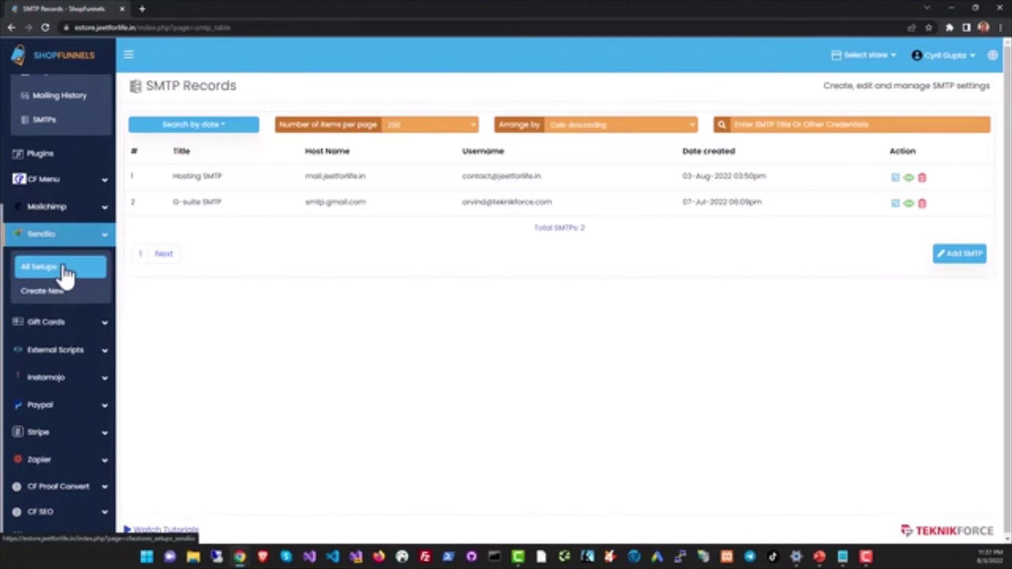
pyautogui.click(66, 333)
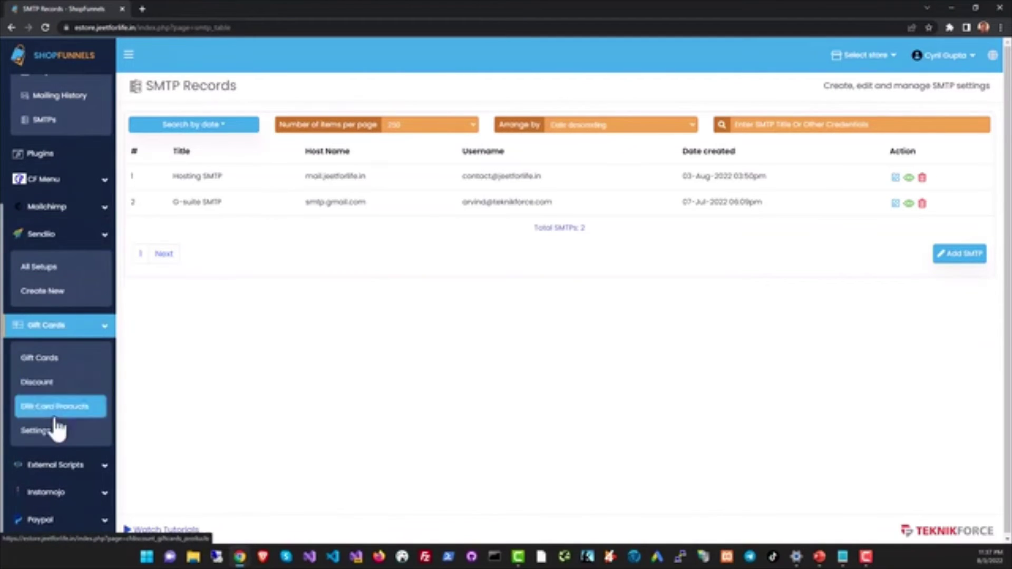
pyautogui.scroll(-3, 54, 427)
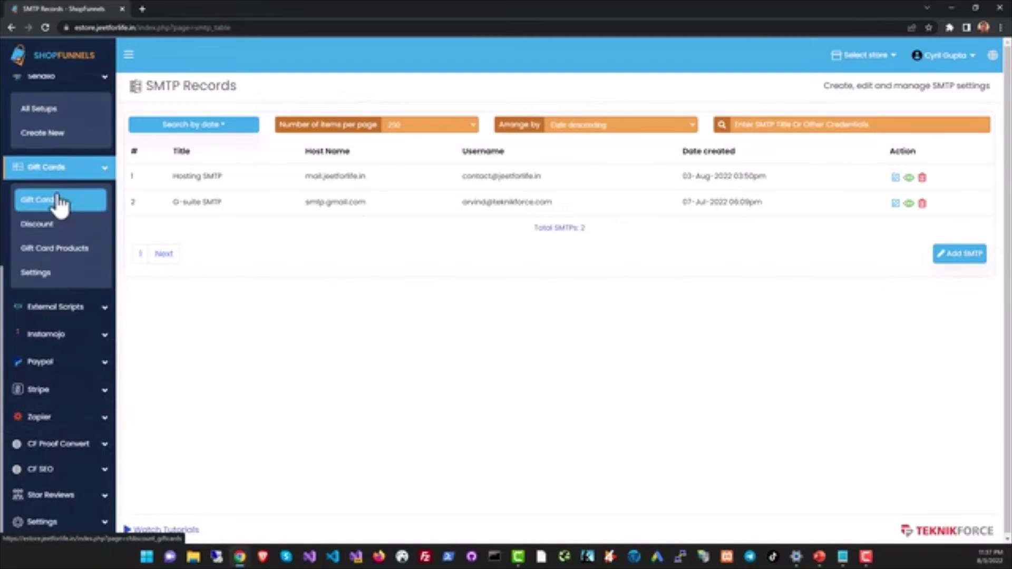
pyautogui.click(67, 316)
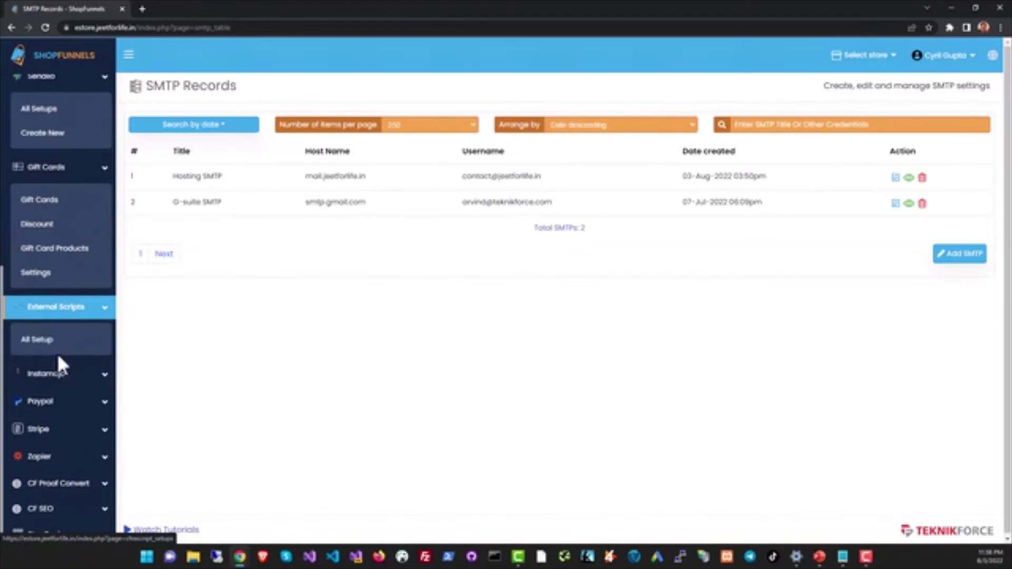
pyautogui.scroll(-1, 66, 269)
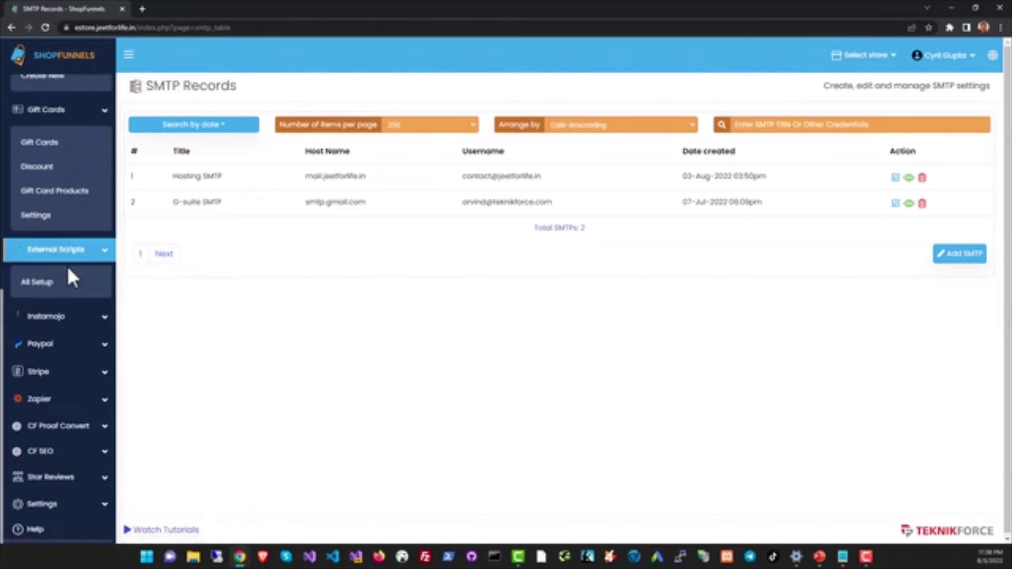
pyautogui.scroll(5, 68, 282)
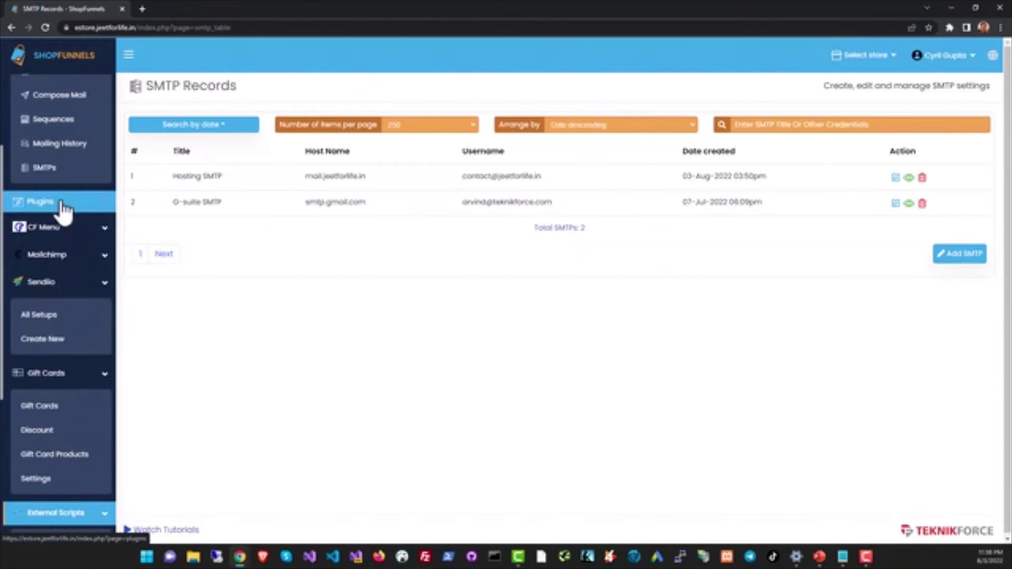
# Open the Plugins page and look through all the installed plugins
pyautogui.click(61, 203)
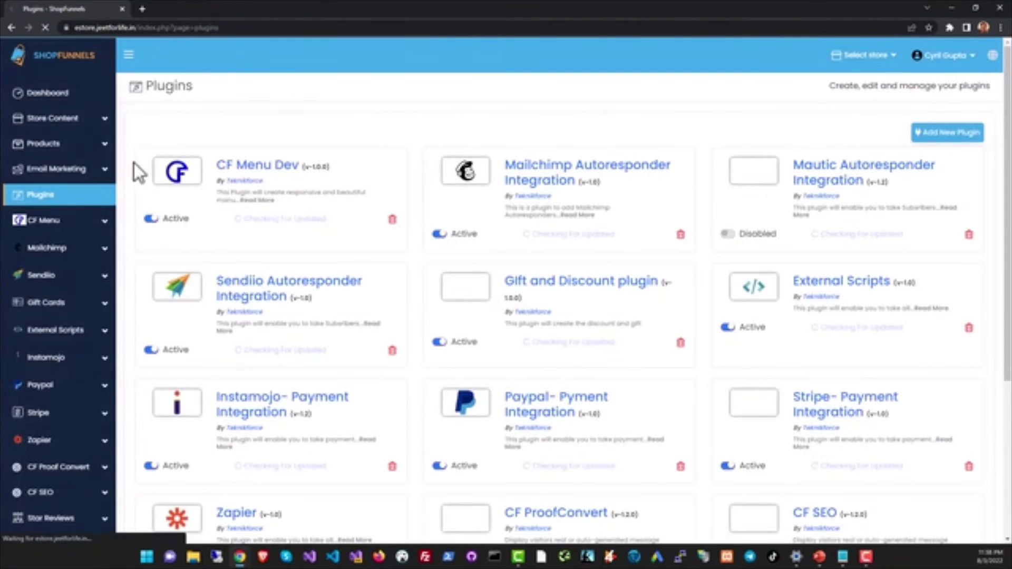
pyautogui.scroll(-4, 546, 284)
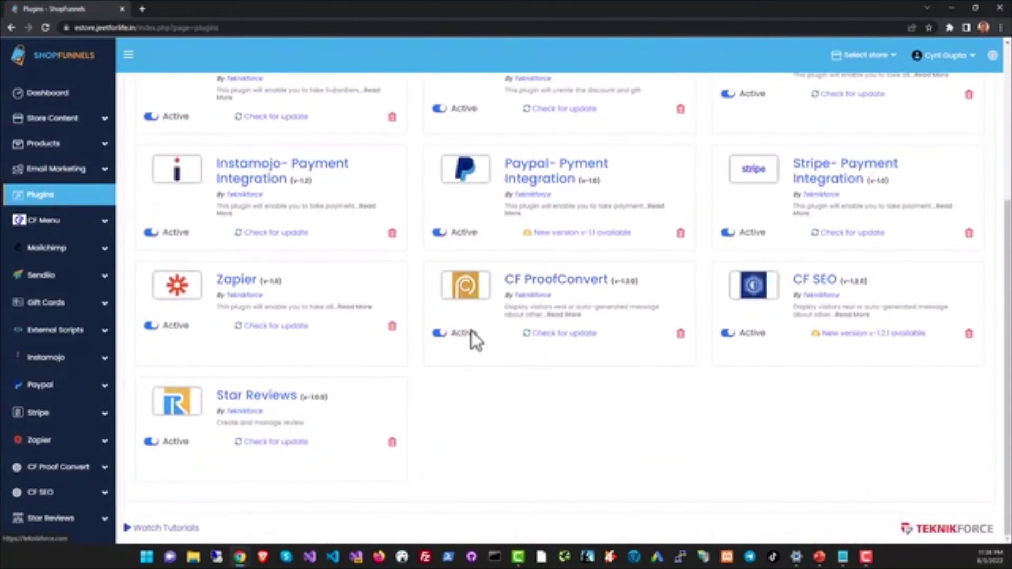
pyautogui.scroll(5, 474, 335)
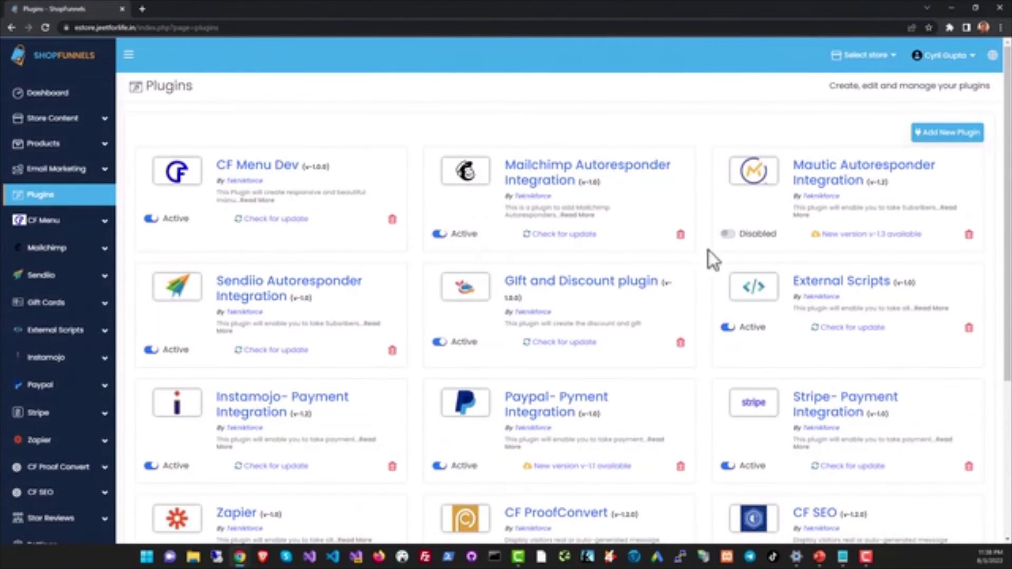
# View the choices for adding a new plugin, visit the plugin marketplace briefly and close it again
pyautogui.click(938, 138)
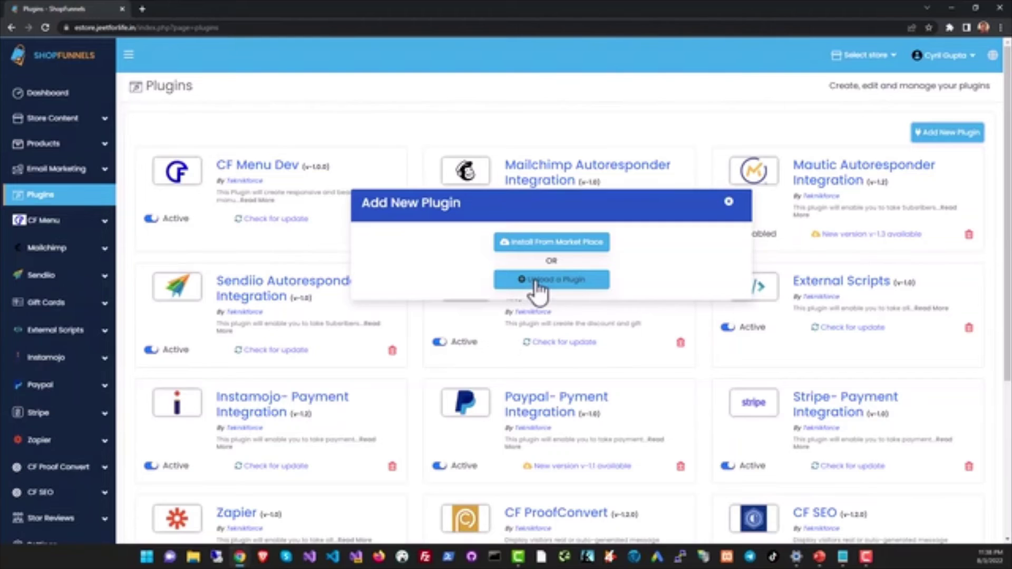
pyautogui.click(559, 248)
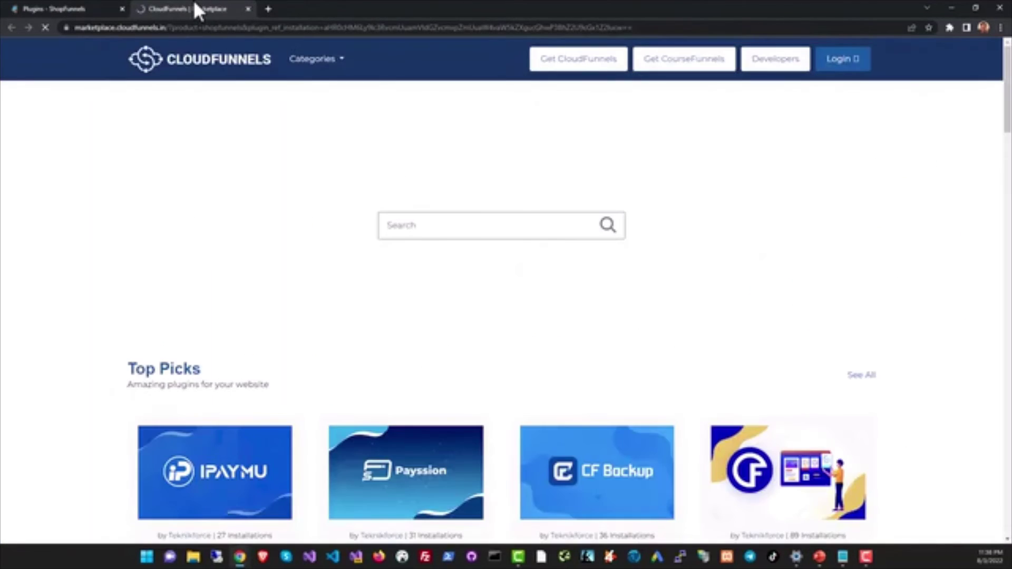
pyautogui.middleClick(194, 2)
# Open the application's settings and review the General Settings section, including language, default SMTP and timezone
pyautogui.scroll(-2, 80, 390)
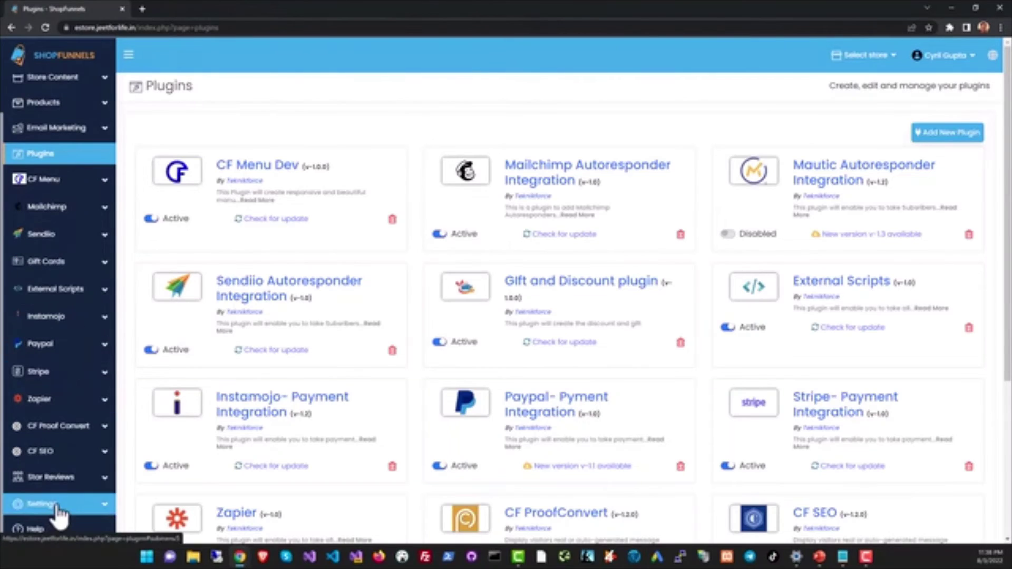
pyautogui.click(61, 513)
pyautogui.click(68, 436)
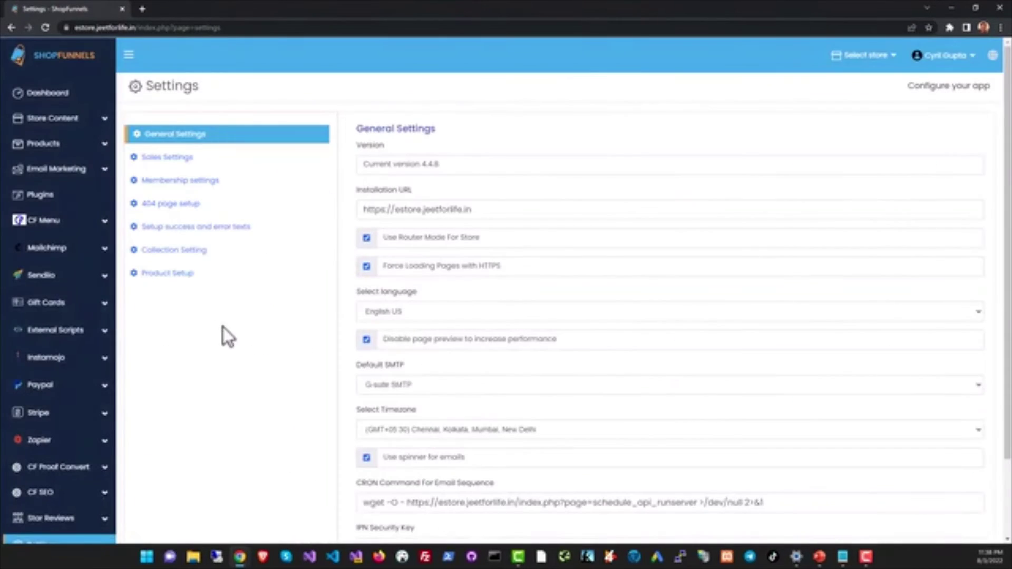
pyautogui.scroll(-3, 475, 232)
pyautogui.scroll(3, 211, 271)
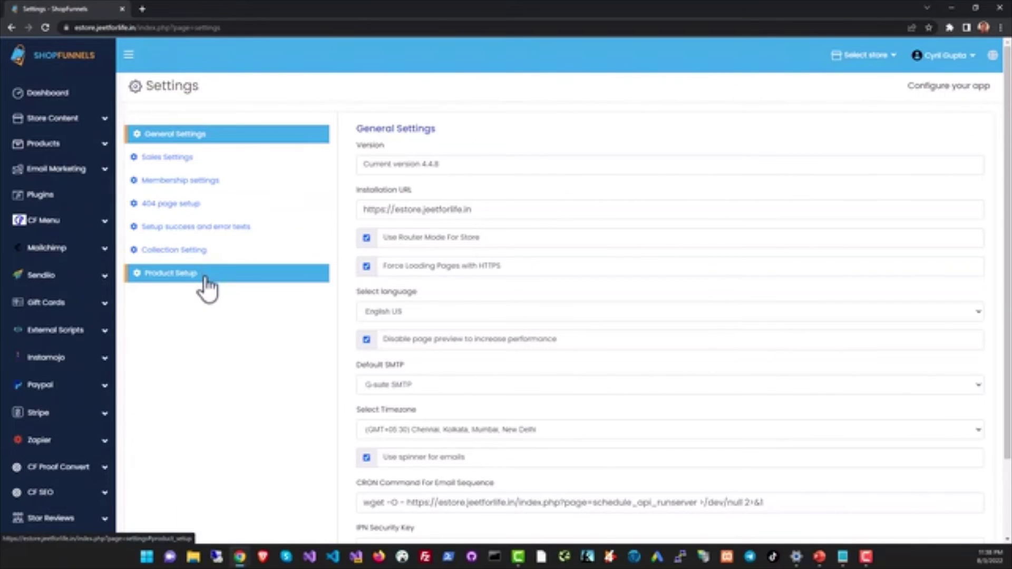
# Open the list of application users from the settings
pyautogui.scroll(-3, 42, 384)
pyautogui.click(47, 392)
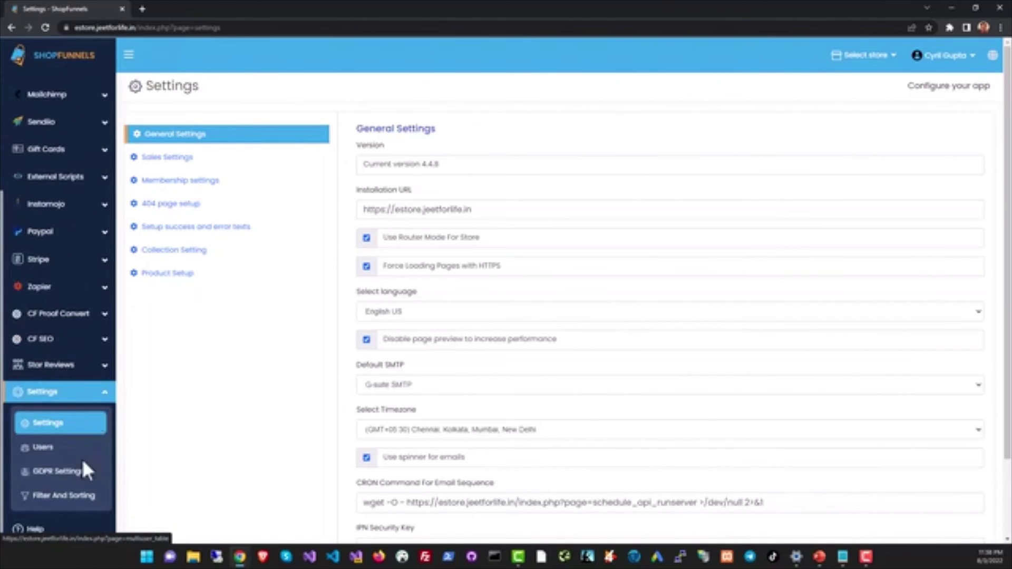
pyautogui.click(83, 457)
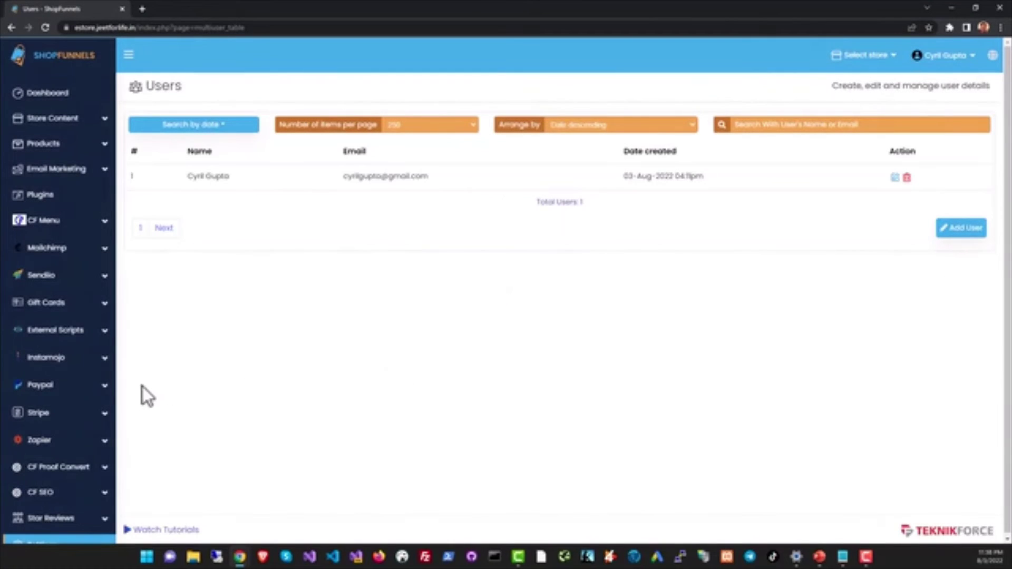
# Open the form for adding a user and look through the permissions that can be assigned, leaving them all unselected
pyautogui.click(966, 230)
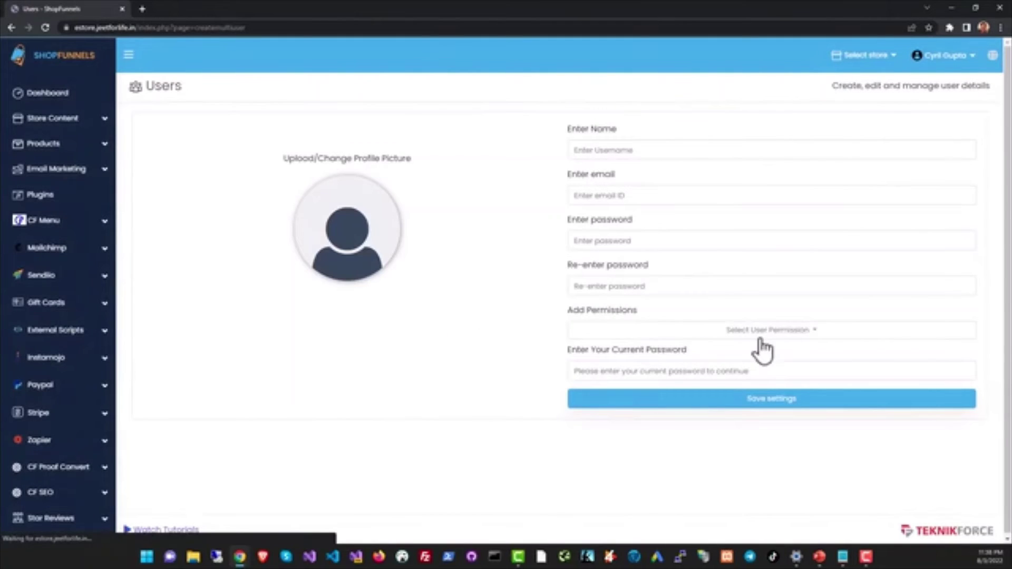
pyautogui.click(759, 333)
pyautogui.scroll(-2, 638, 418)
pyautogui.scroll(-6, 640, 398)
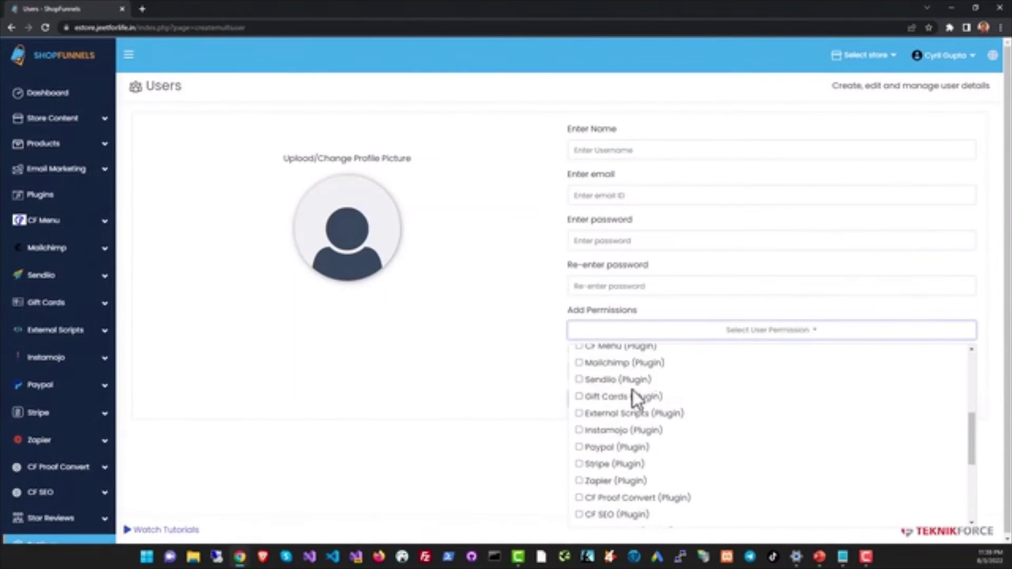
pyautogui.scroll(-1, 610, 465)
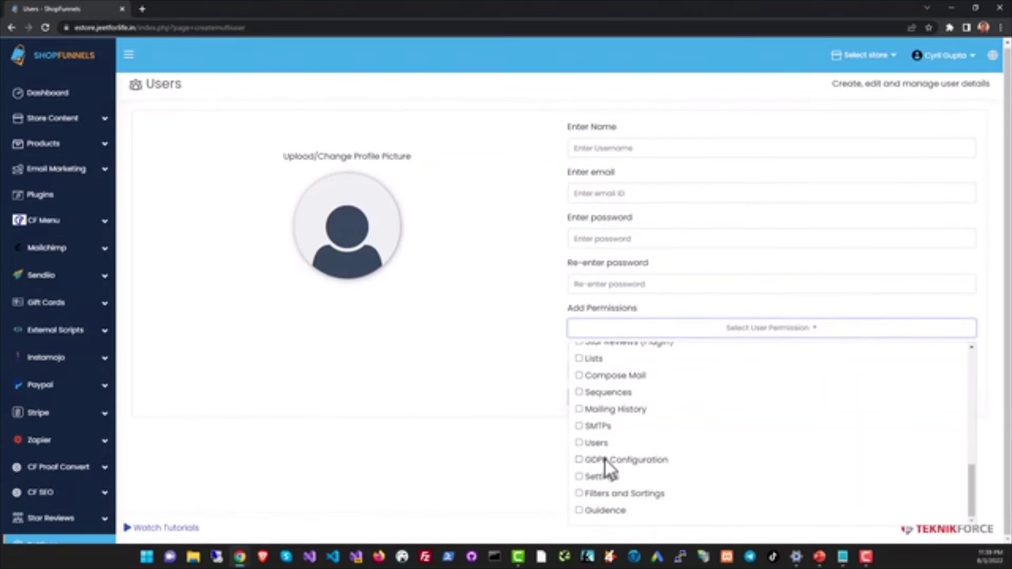
pyautogui.scroll(3, 610, 466)
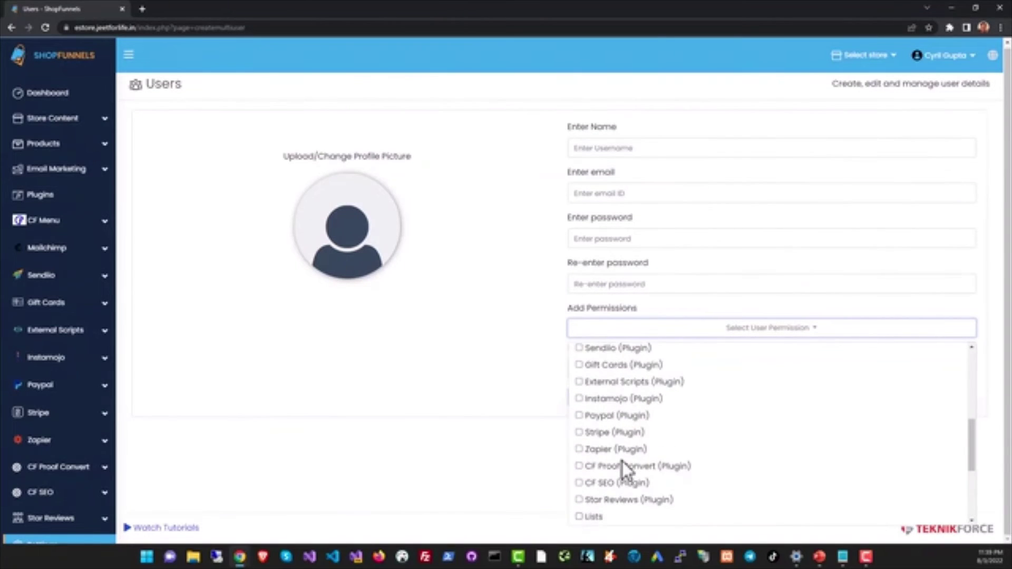
pyautogui.scroll(4, 623, 469)
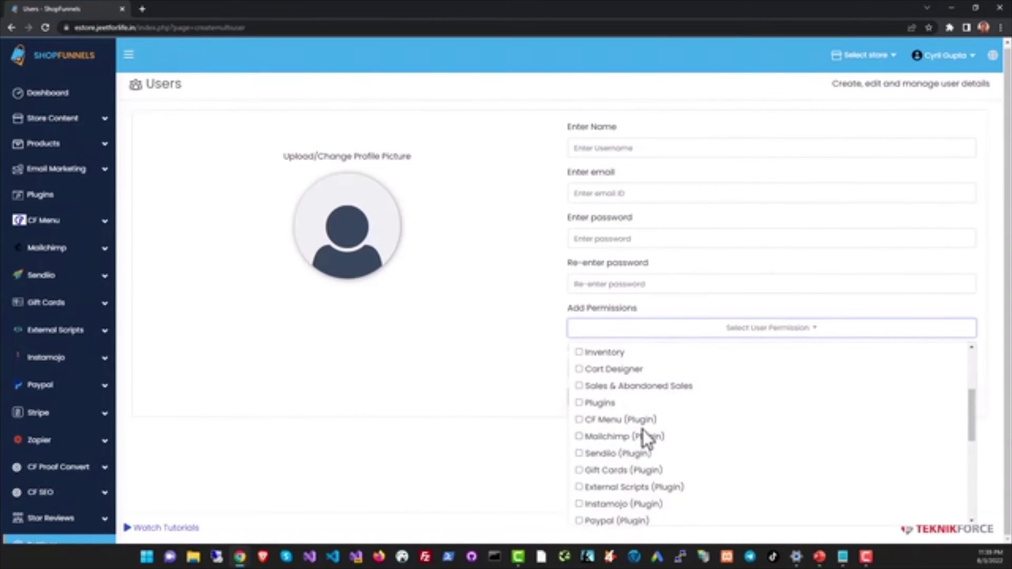
pyautogui.click(249, 477)
# Open the GDPR settings with the cookie consent options
pyautogui.scroll(-3, 100, 477)
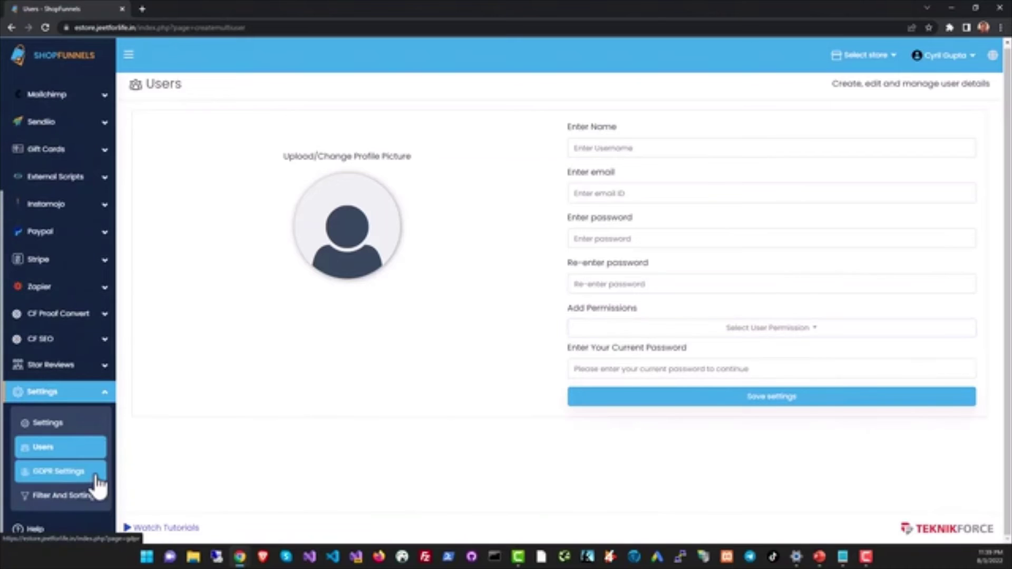
pyautogui.click(97, 477)
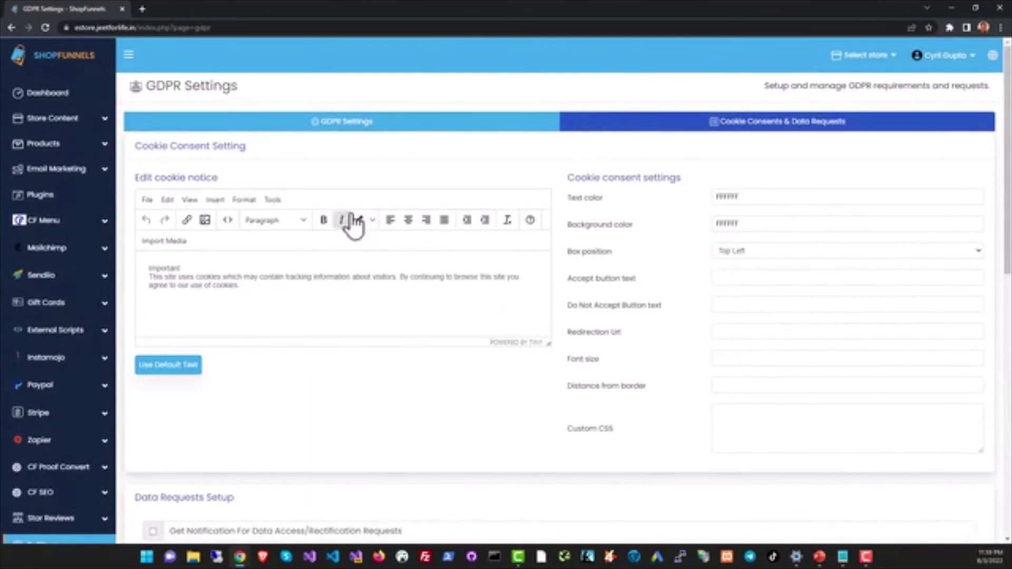
# Highlight the cookie notice text, check the cookie consent and data request records, and return to the GDPR settings
pyautogui.moveTo(232, 291); pyautogui.dragTo(146, 268)
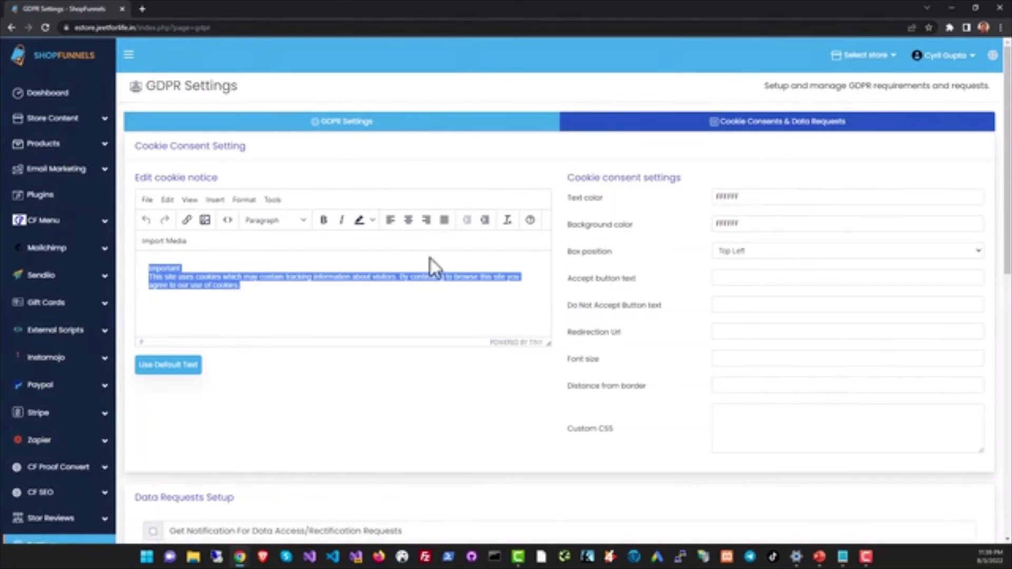
pyautogui.click(657, 127)
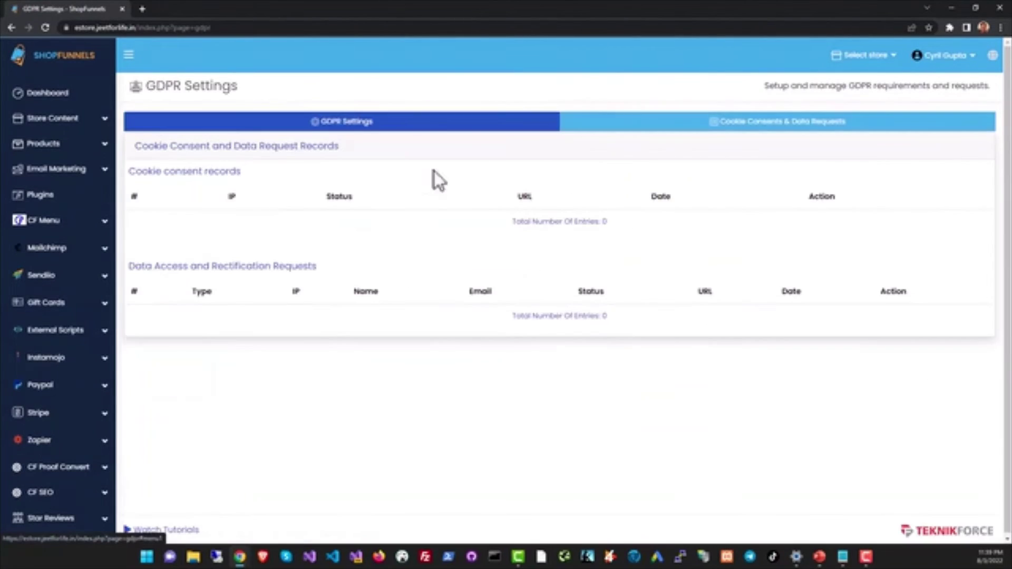
pyautogui.click(485, 129)
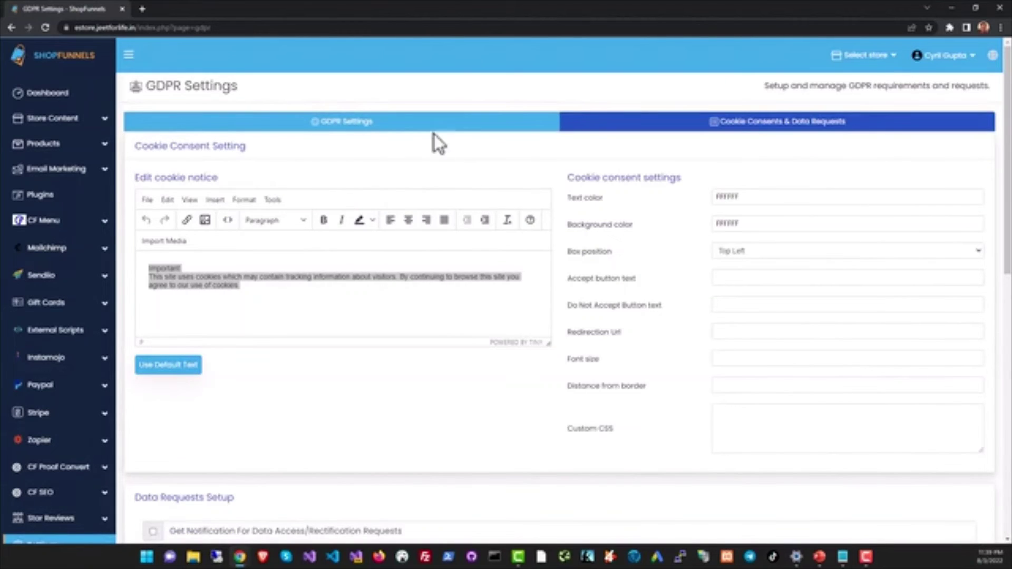
# Review the data requests setup, confirmation messages and privacy policy sections, and reopen the cookie consent and data request records
pyautogui.scroll(-6, 409, 248)
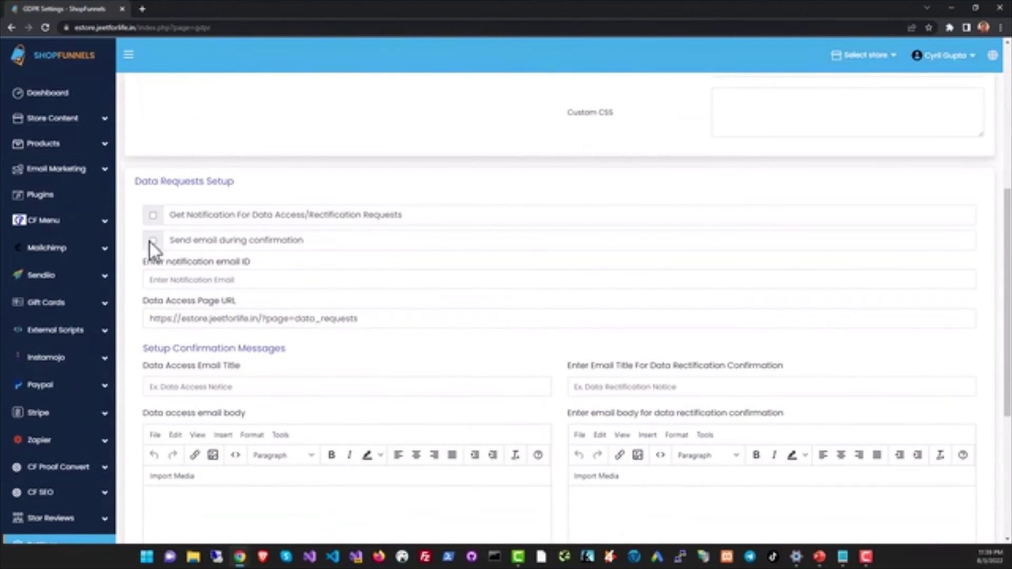
pyautogui.scroll(-3, 218, 339)
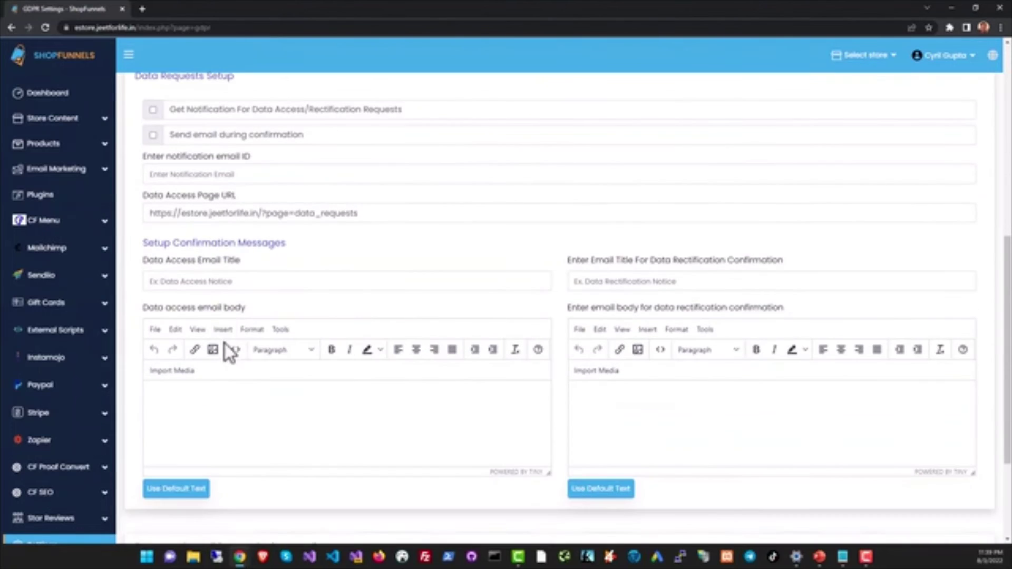
pyautogui.scroll(-2, 332, 365)
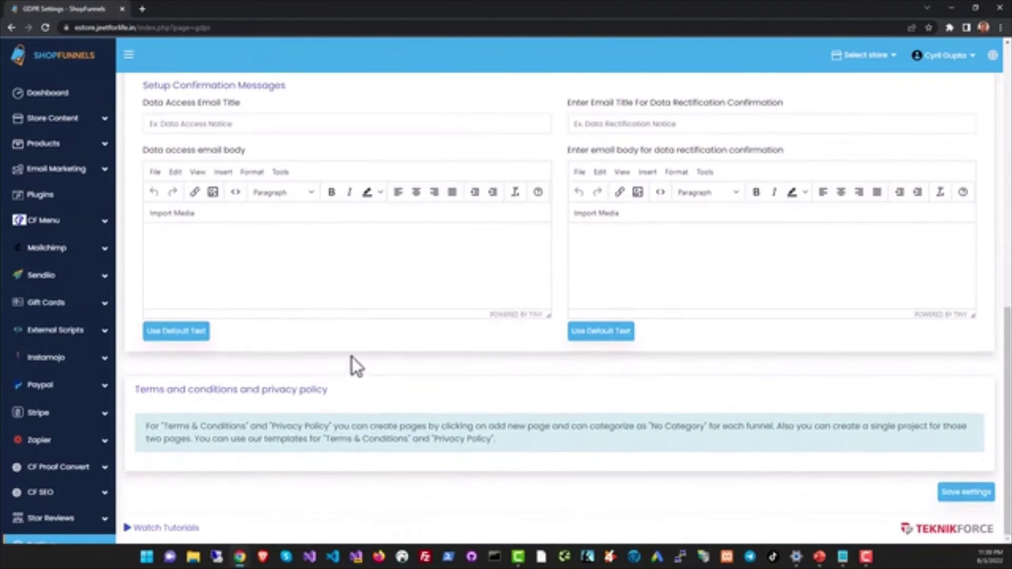
pyautogui.scroll(11, 351, 362)
pyautogui.click(832, 132)
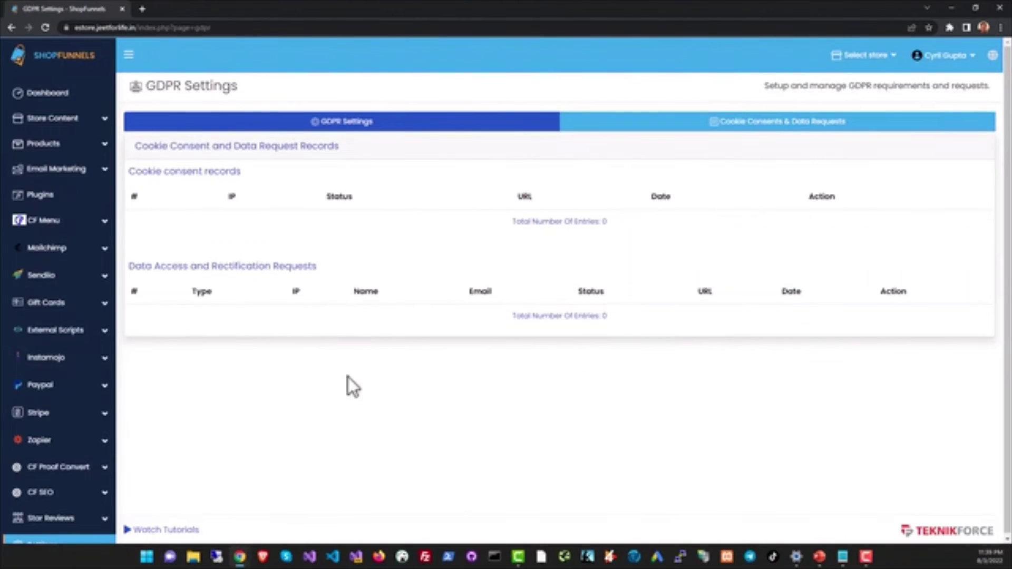
# Open the Help page and look through the list of template creation and setup guides
pyautogui.scroll(-3, 74, 400)
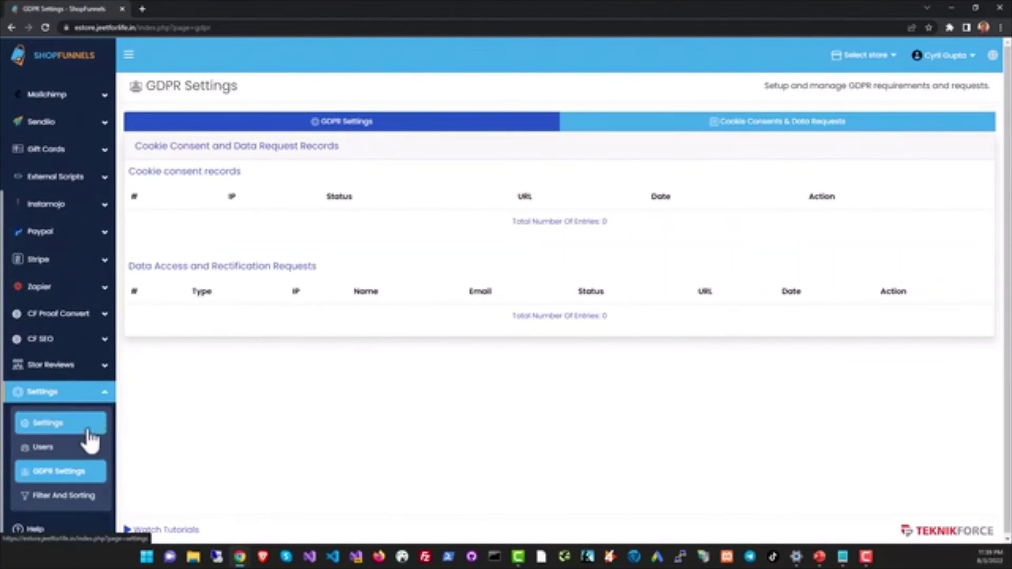
pyautogui.click(66, 528)
pyautogui.scroll(2, 237, 364)
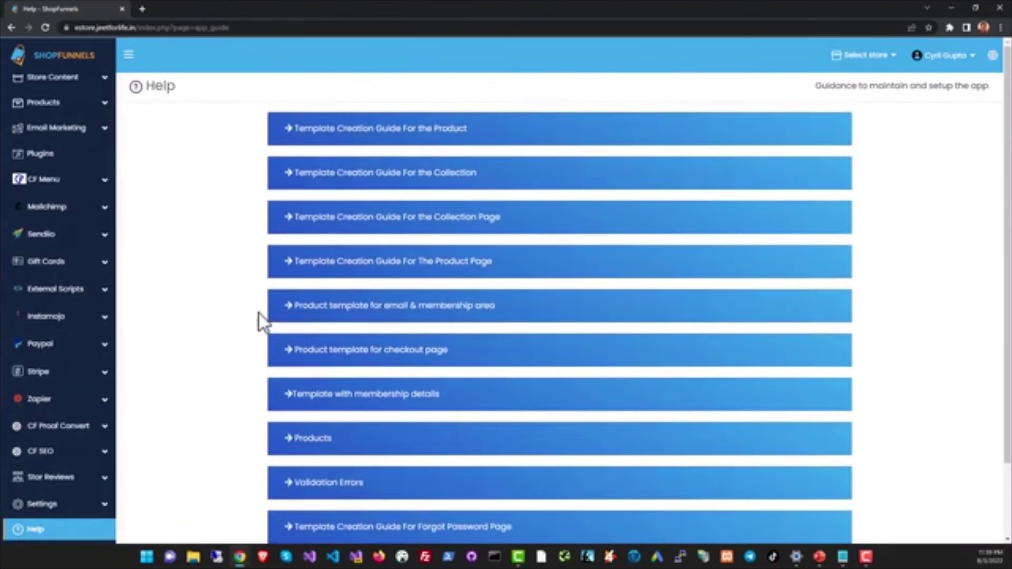
pyautogui.scroll(-2, 285, 184)
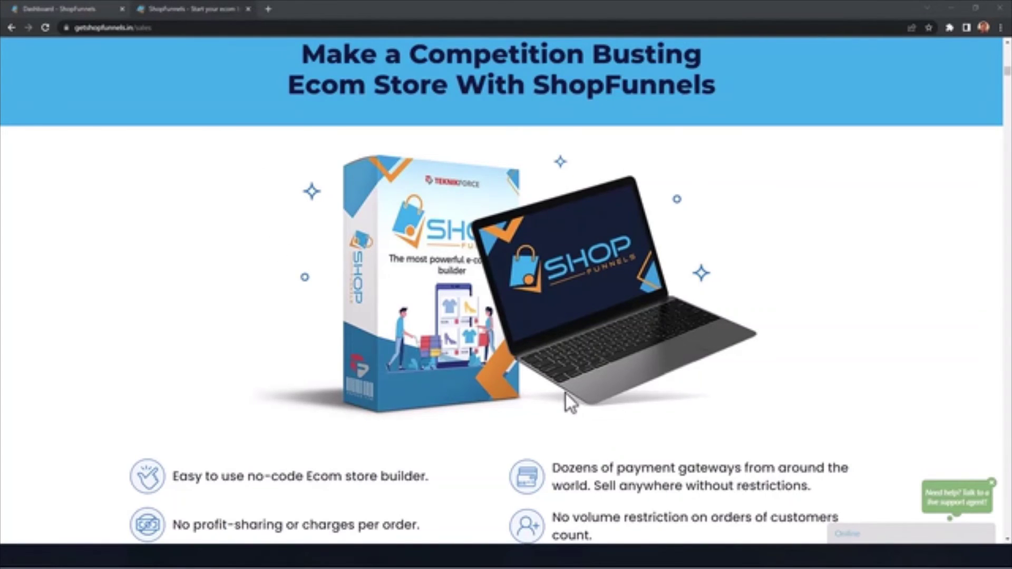
# Review the feature list on the ShopFunnels sales page
pyautogui.scroll(-2, 565, 393)
pyautogui.scroll(-1, 566, 391)
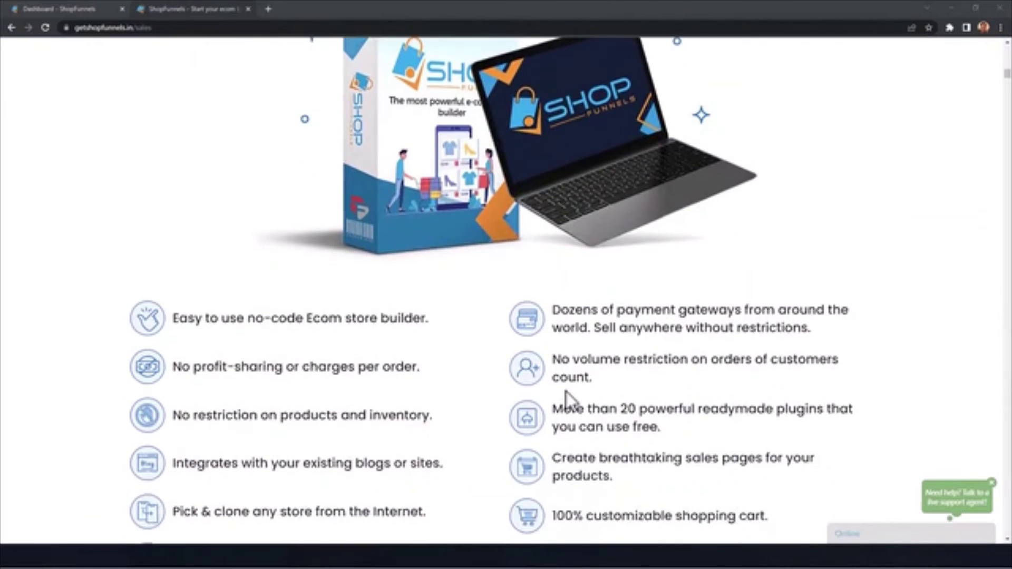